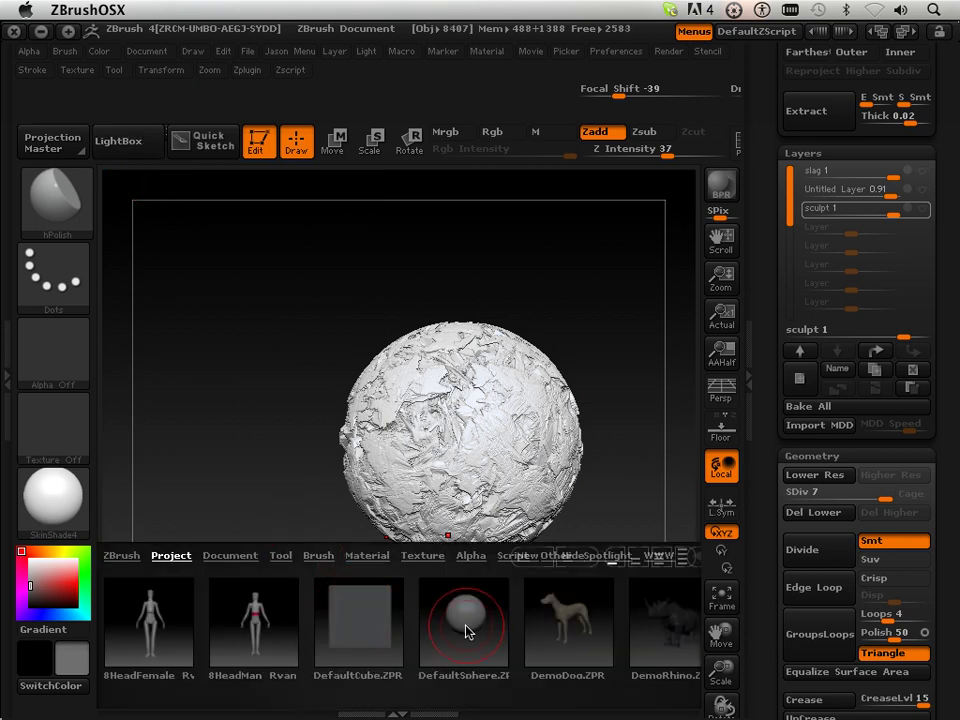
Open the DefaultSphere project without saving the current one, then turn off Local Transformations and the floor grid
double_click(469, 626)
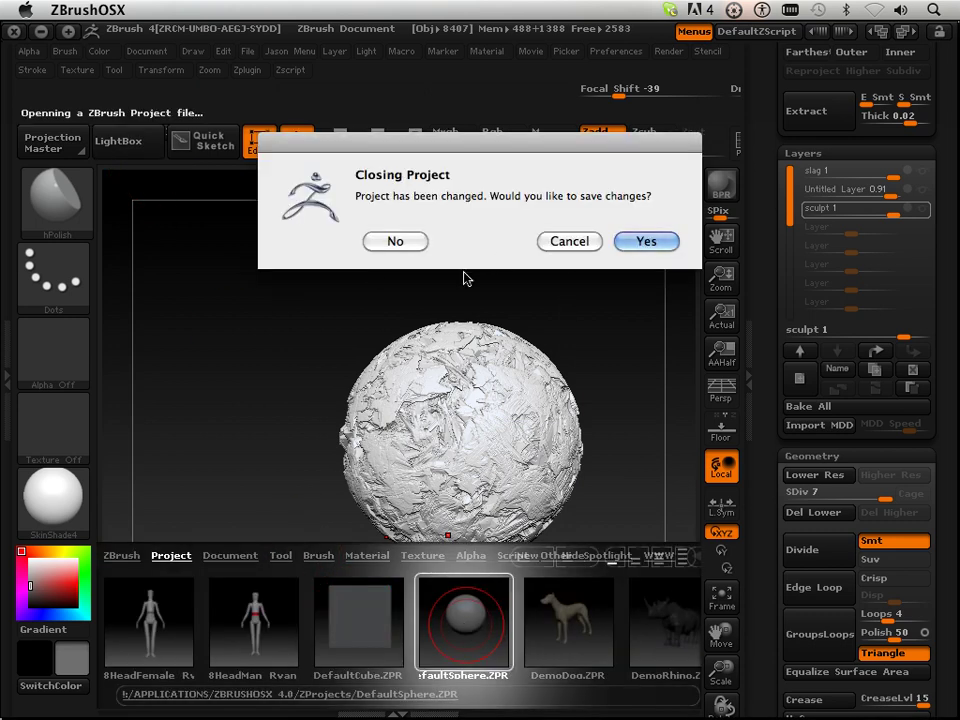
left_click(393, 241)
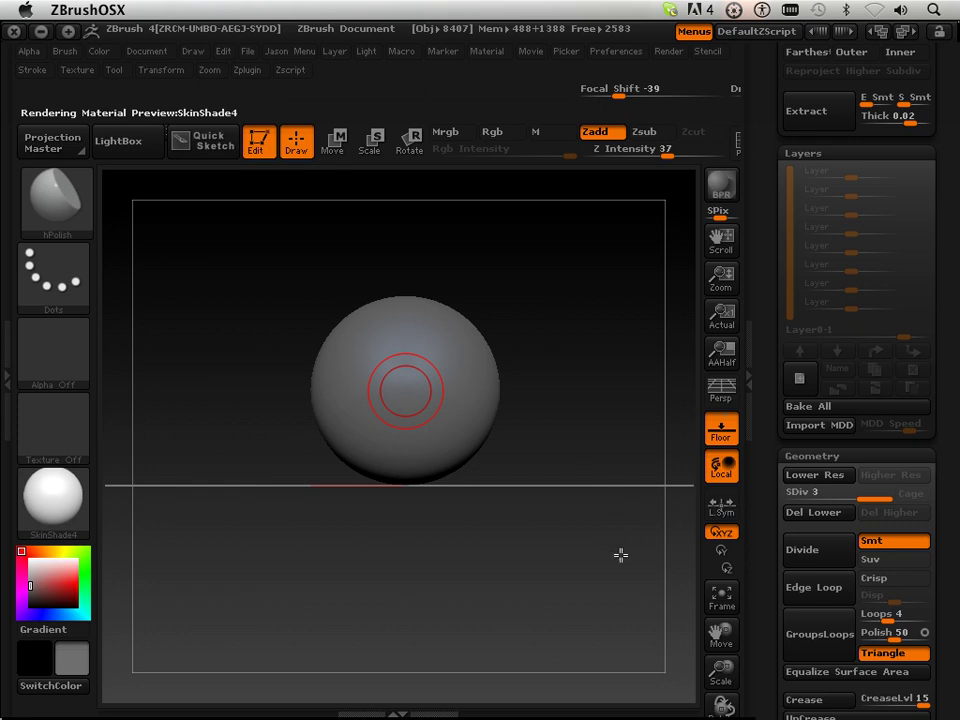
left_click(720, 466)
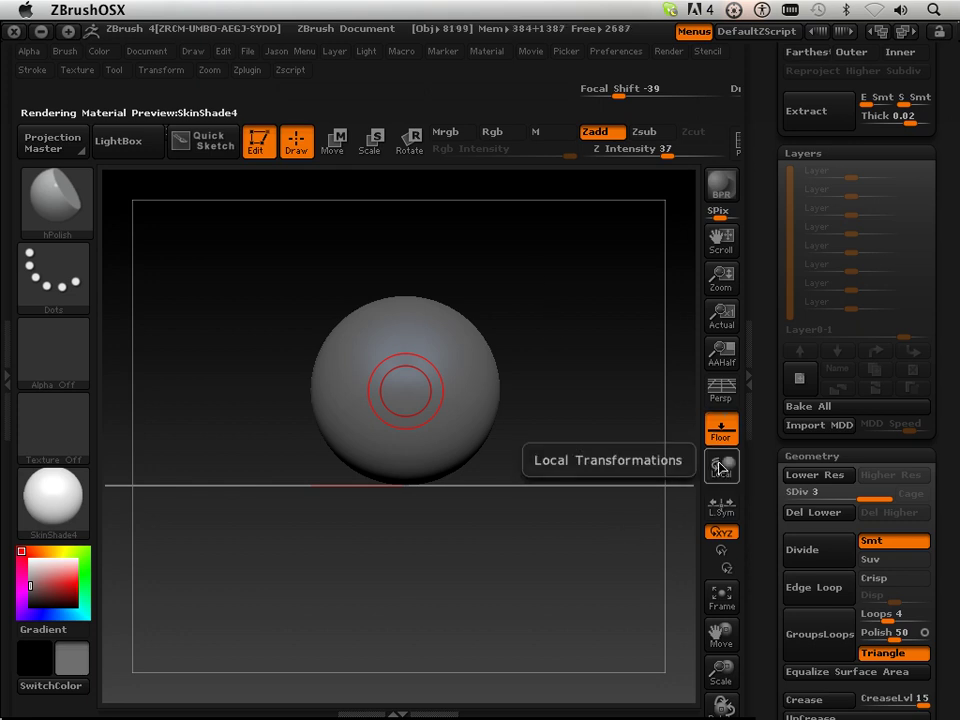
left_click(720, 430)
left_click_drag(716, 629, 716, 676)
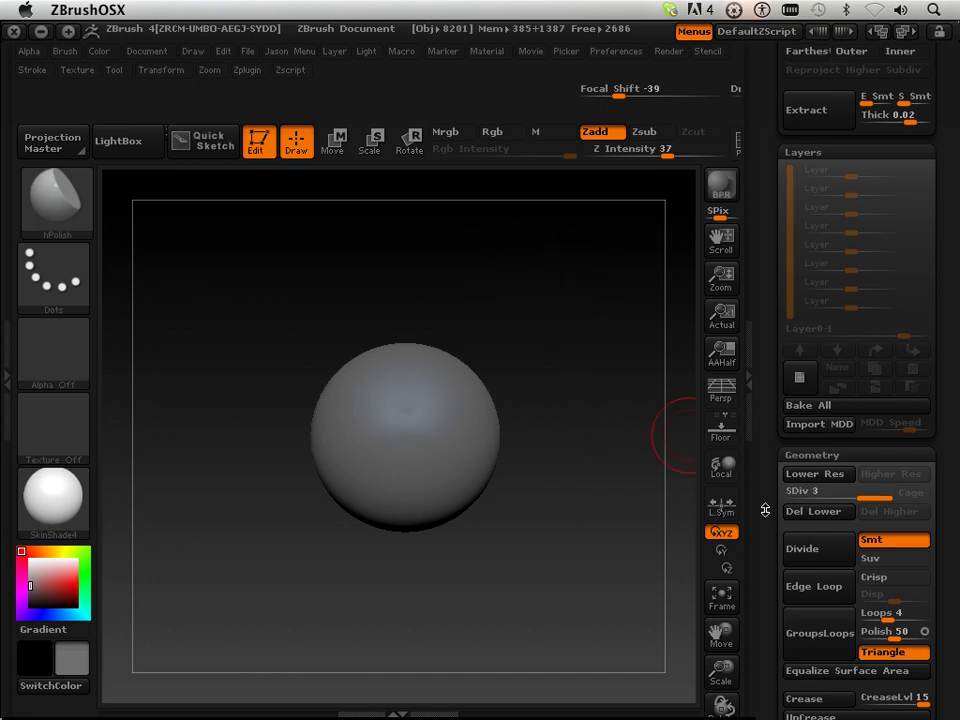
Switch the sphere to subdivision level 1 and reconstruct its lower subdivision levels down to the coarsest mesh
left_click_drag(765, 511, 772, 451)
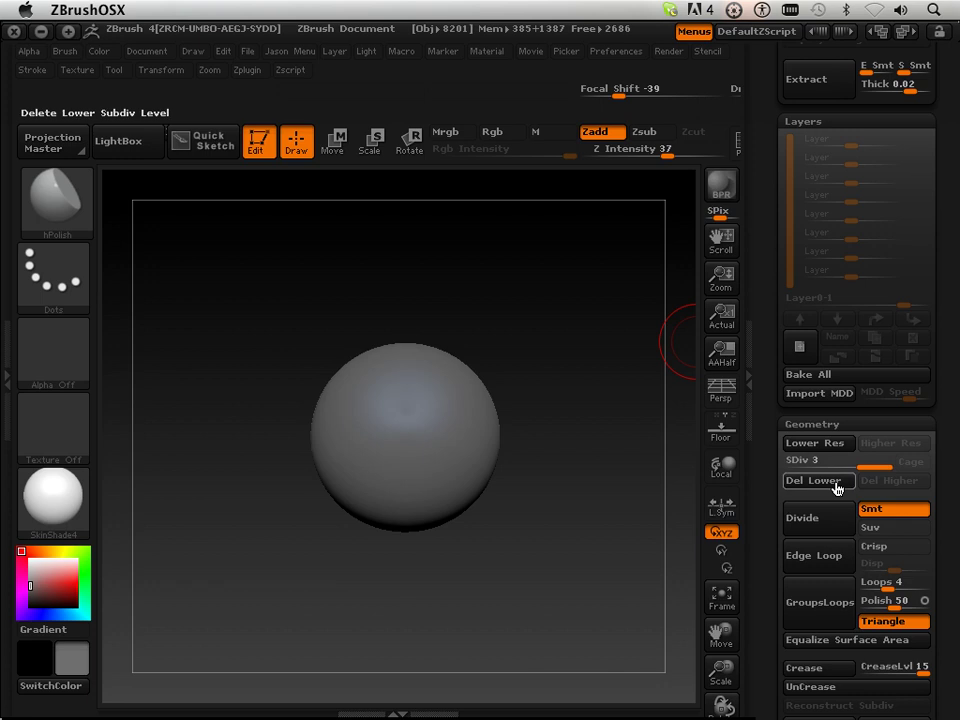
left_click(797, 458)
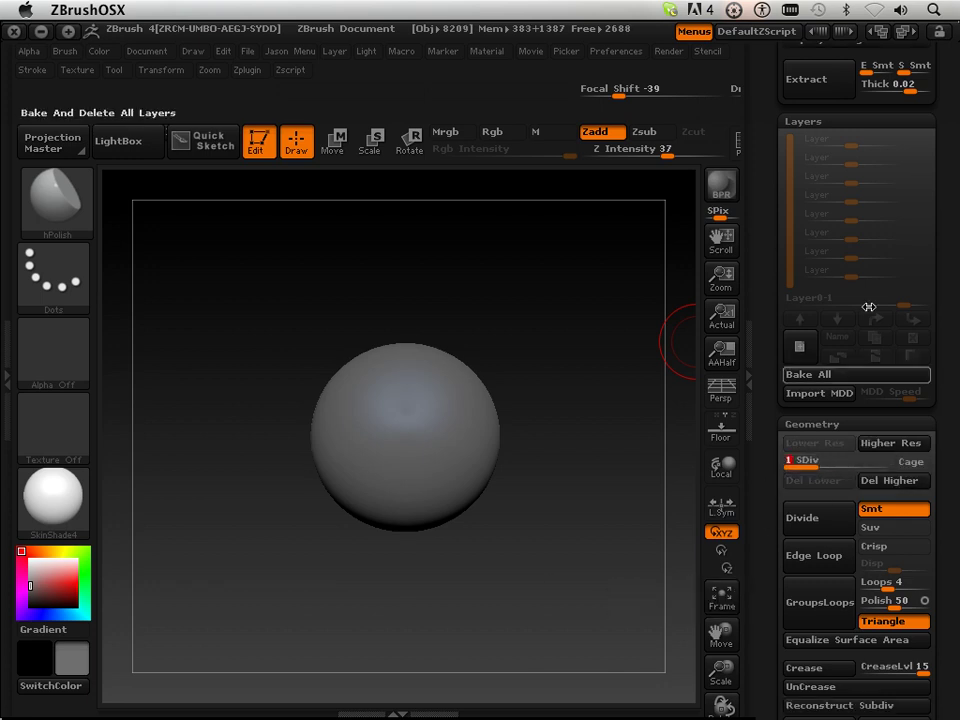
left_click_drag(776, 578, 786, 677)
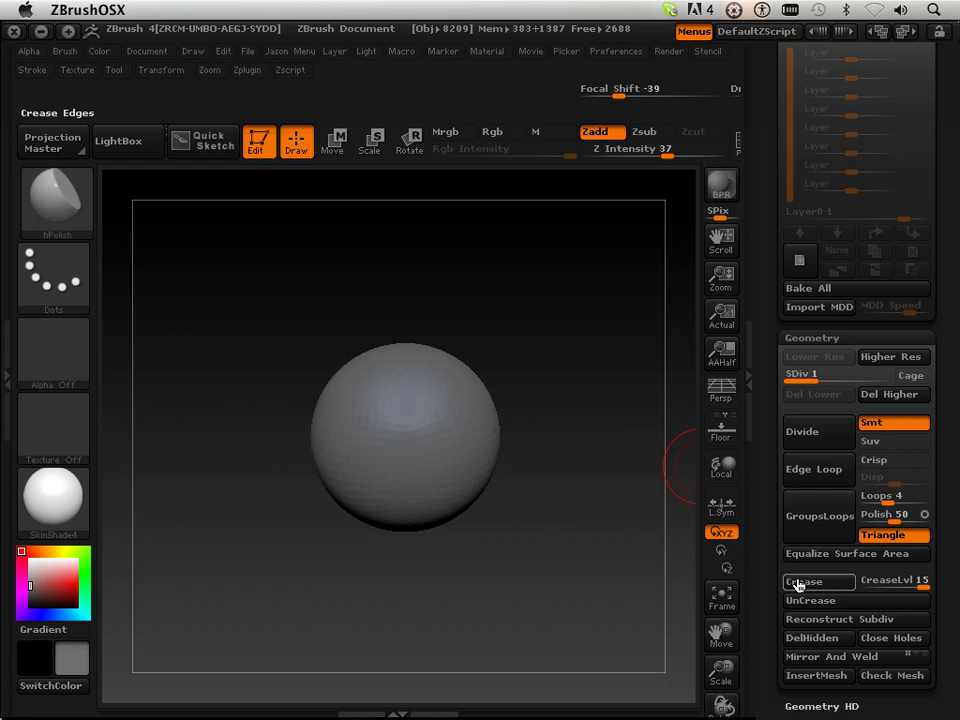
left_click(806, 624)
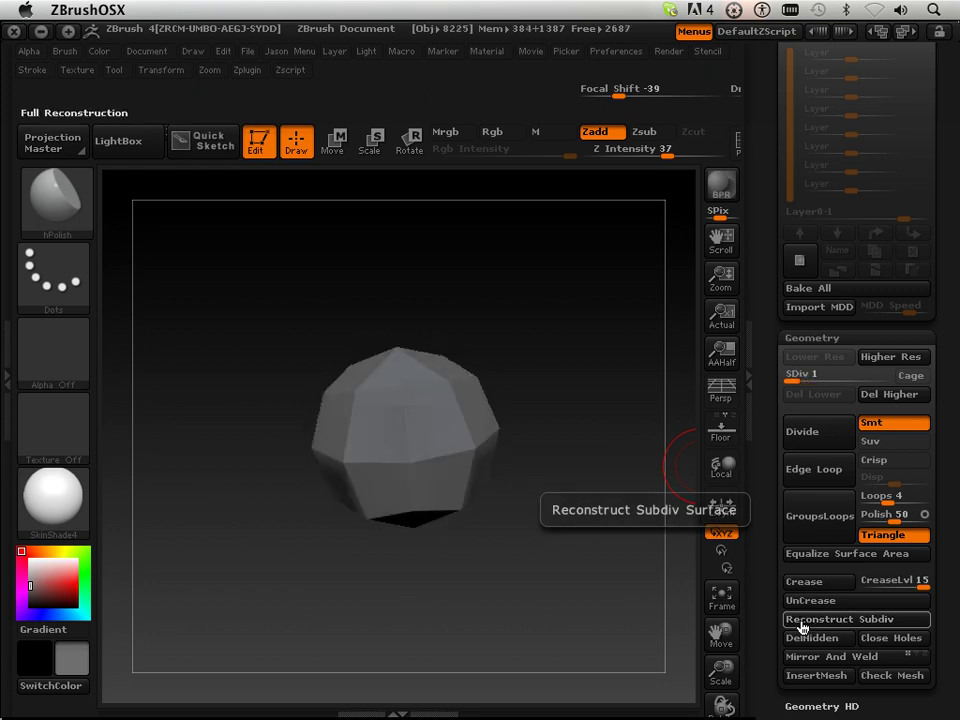
left_click_drag(613, 617, 634, 595)
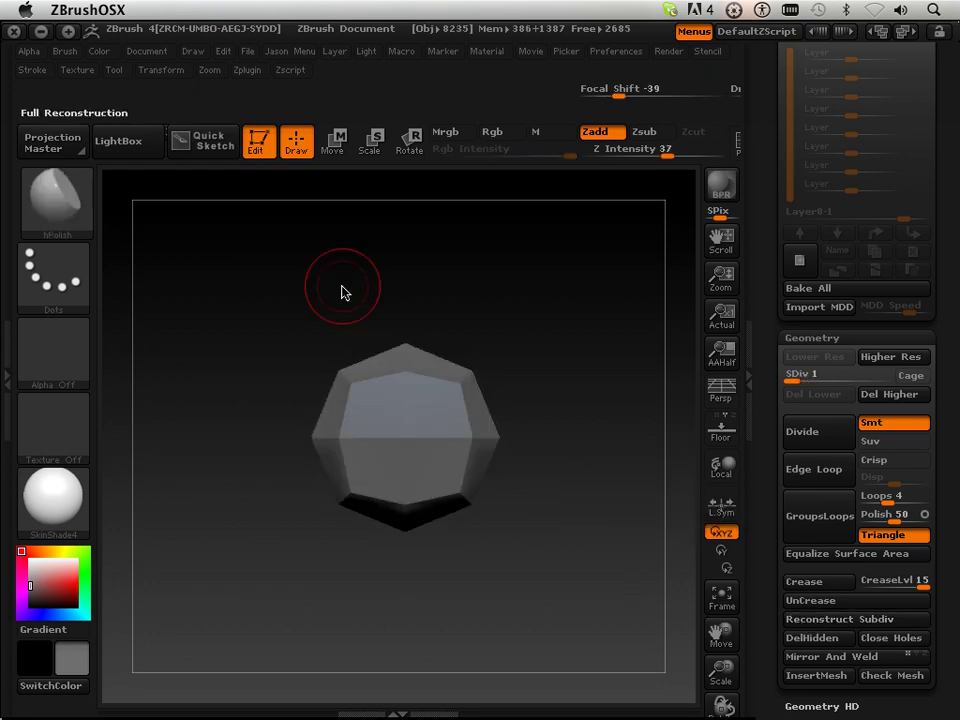
Raise the sphere to subdivision level 6 and add a new layer named "sculpt"
left_click_drag(769, 151, 765, 220)
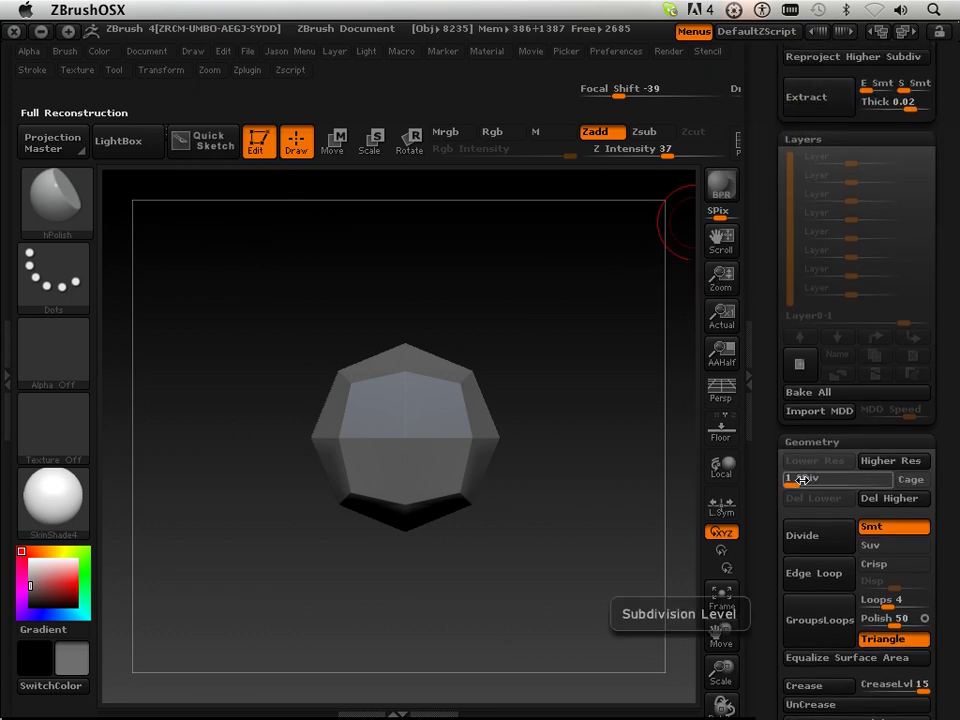
left_click_drag(792, 478, 860, 479)
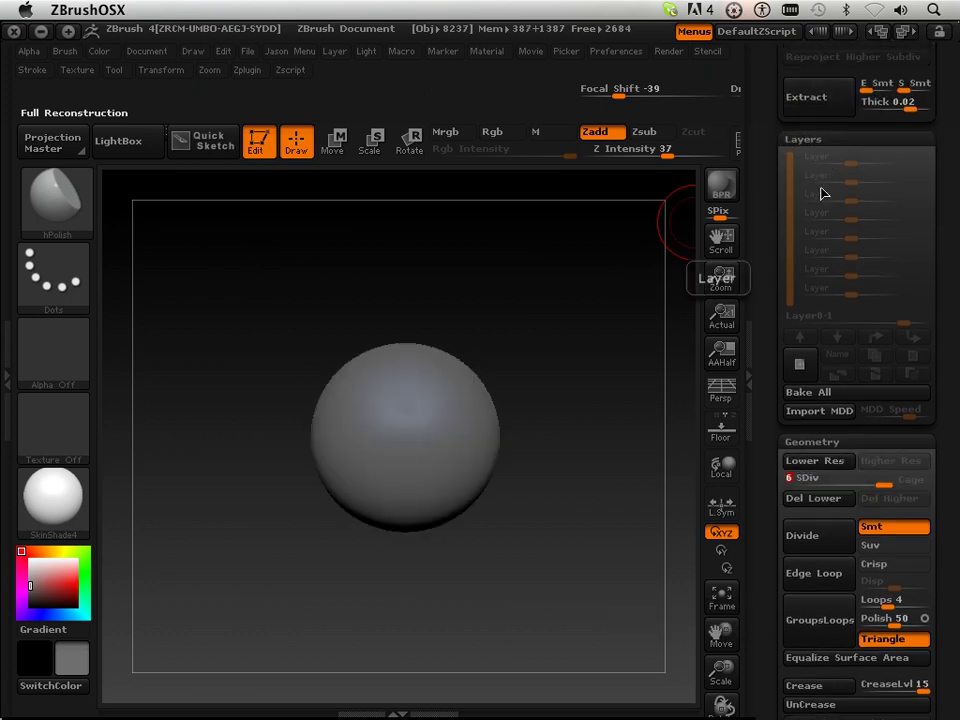
left_click(799, 366)
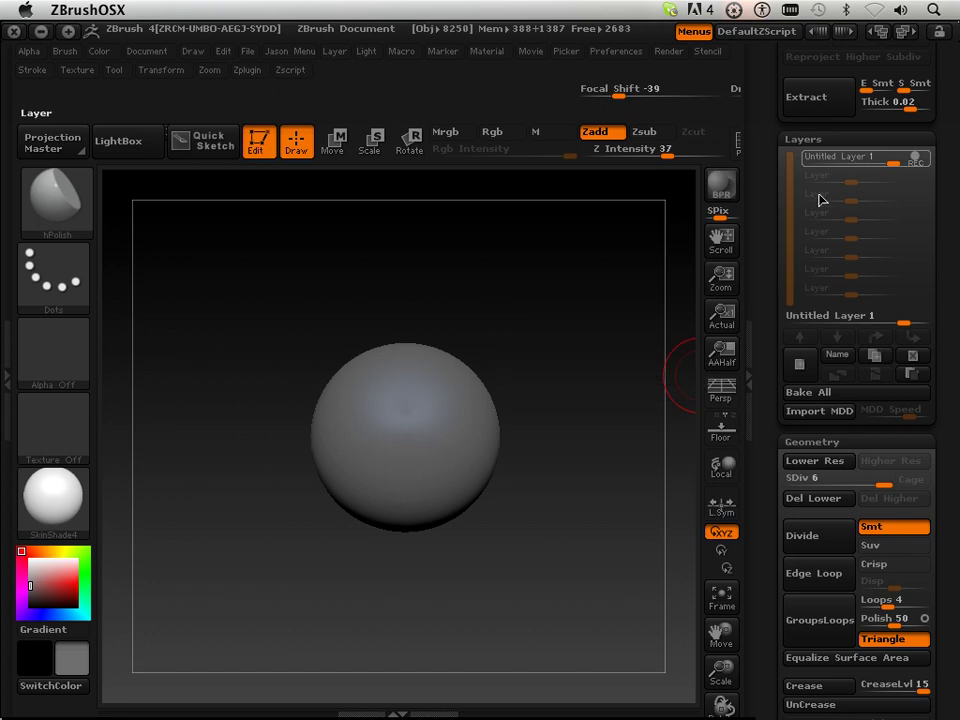
left_click(838, 356)
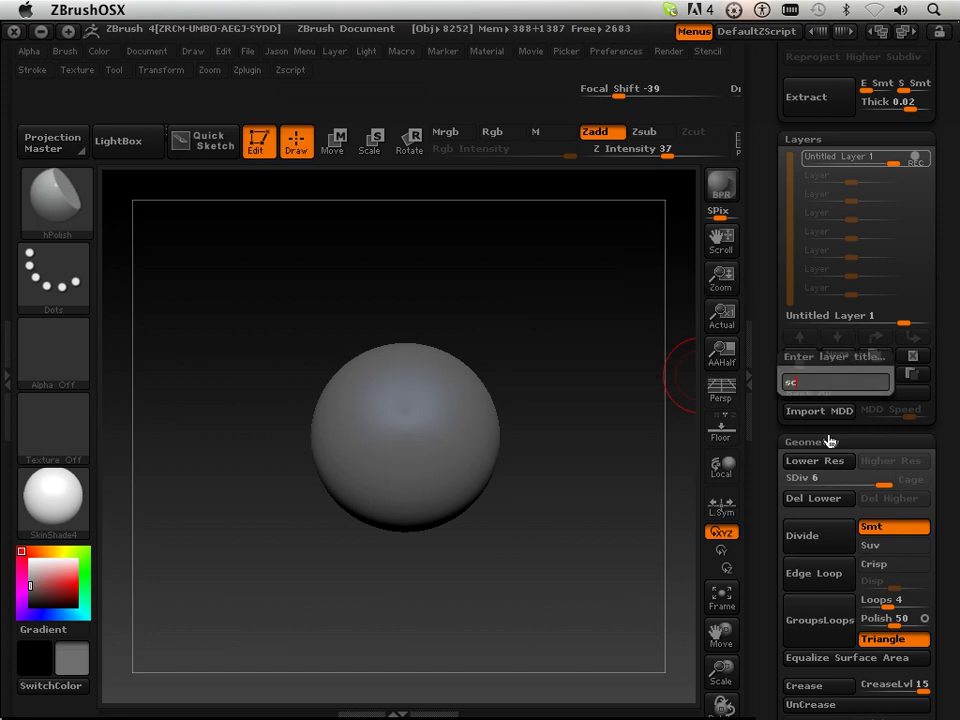
type("sculpt")
key("Return")
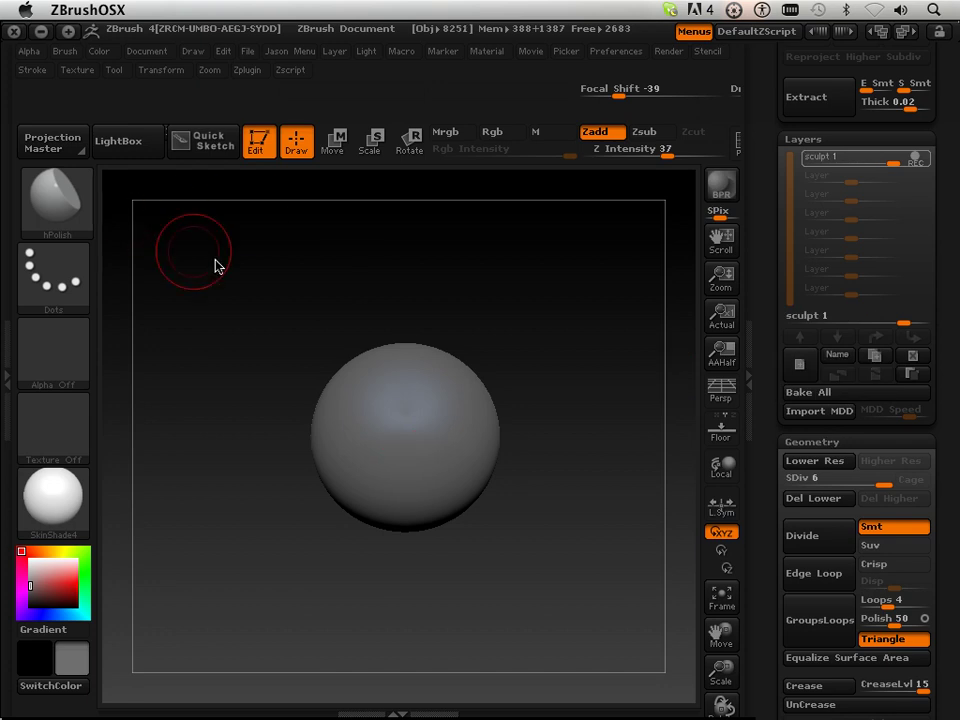
Return to subdivision level 1 and pull the lower front of the mesh downward with the Move Elastic brush
left_click(806, 480)
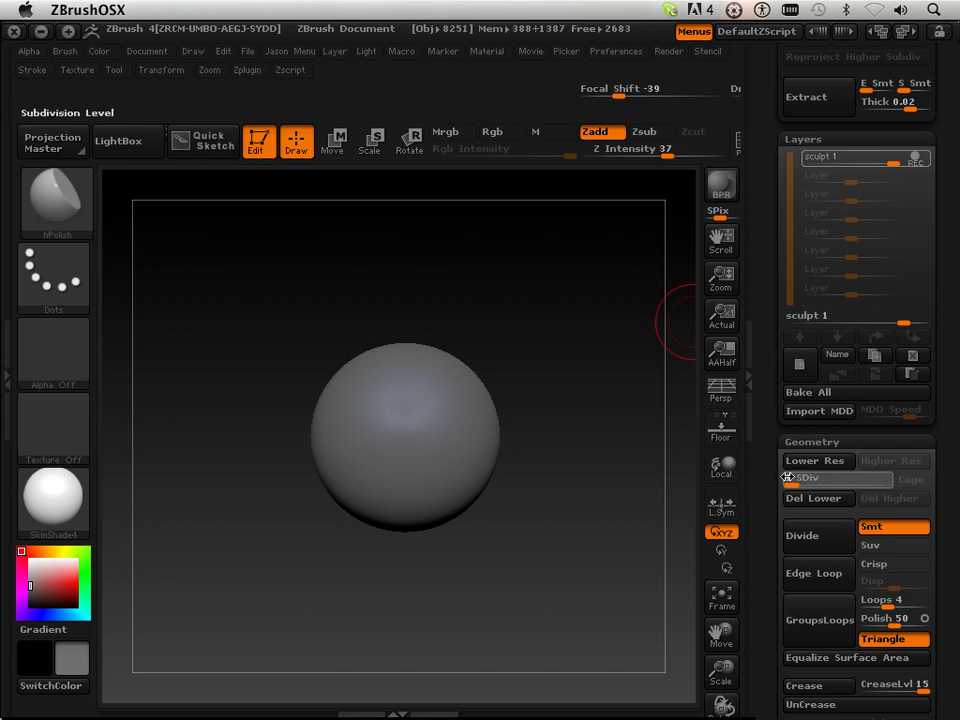
left_click(786, 477)
left_click(84, 225)
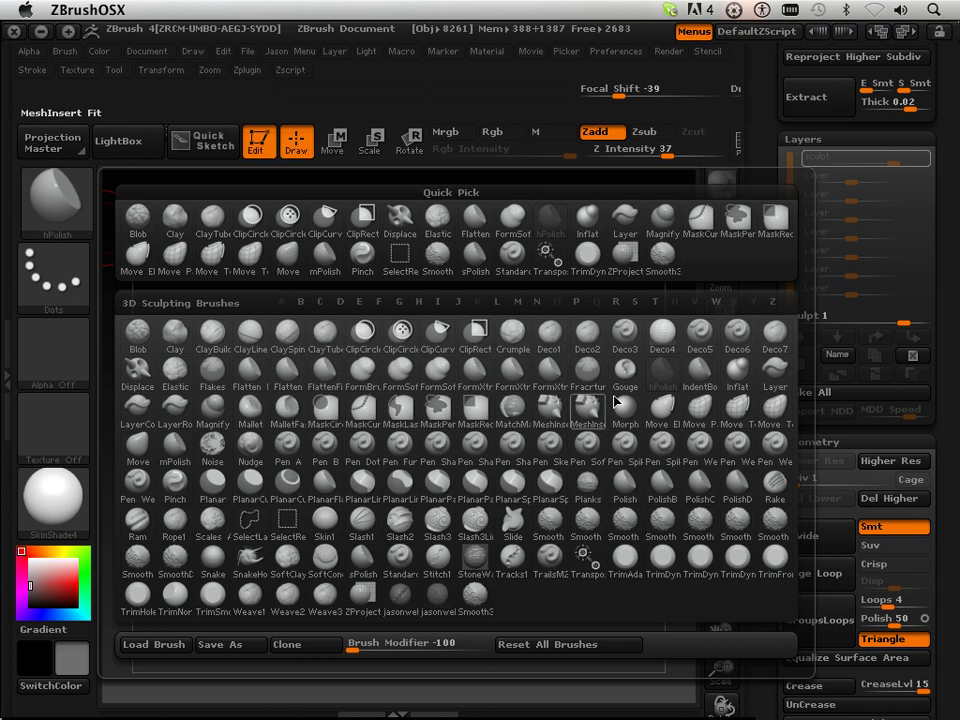
left_click(656, 412)
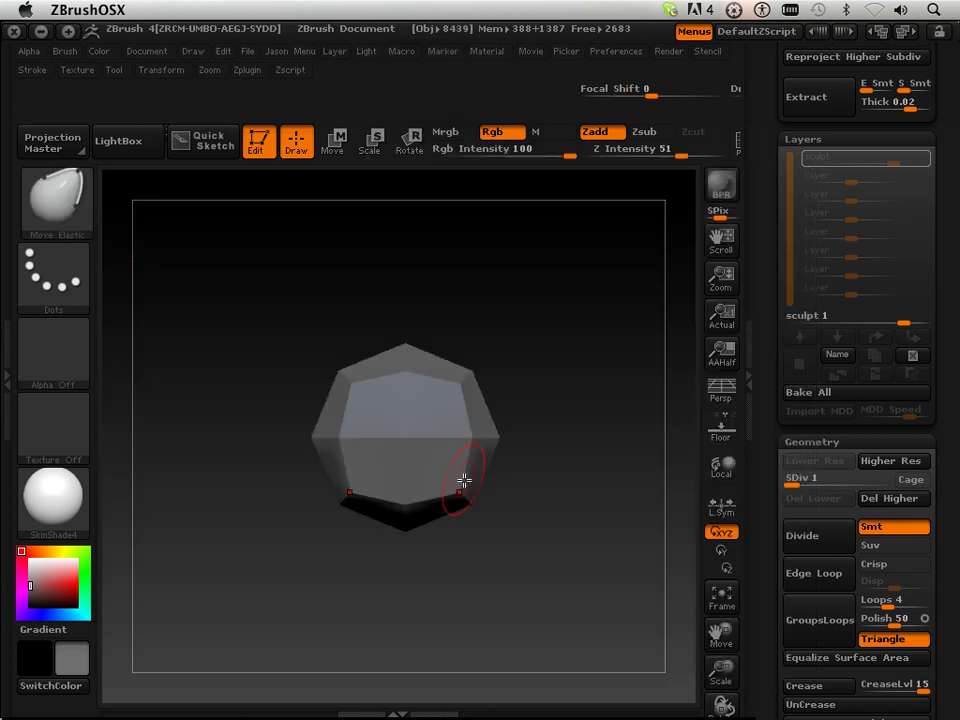
left_click_drag(464, 481, 450, 538)
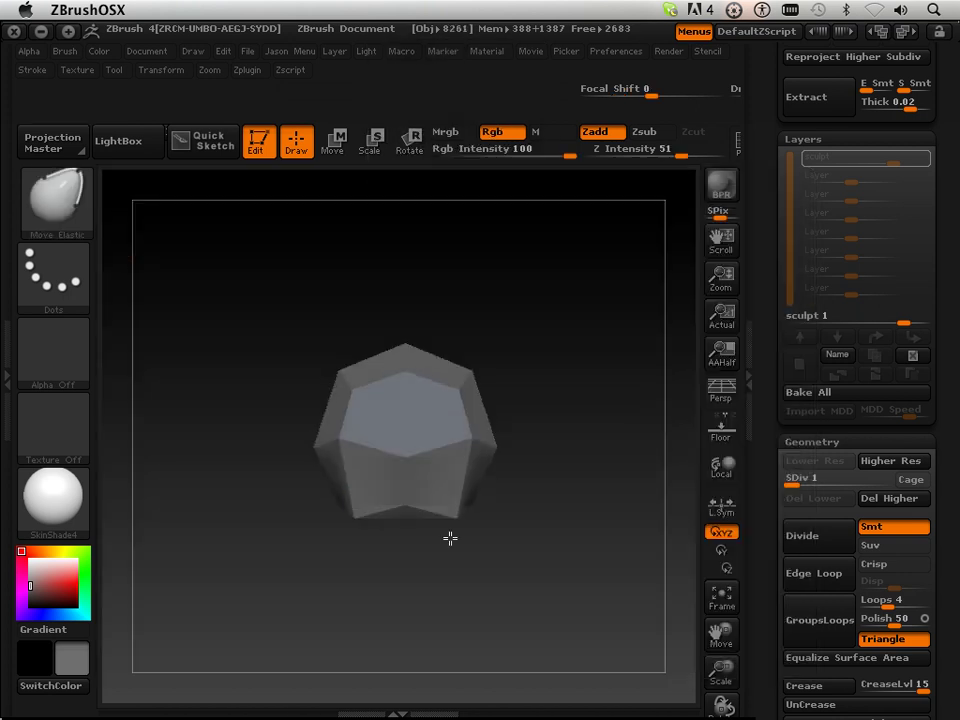
Pull the lower front centre and corner points down with the Move Topological brush to form a chin
left_click(76, 226)
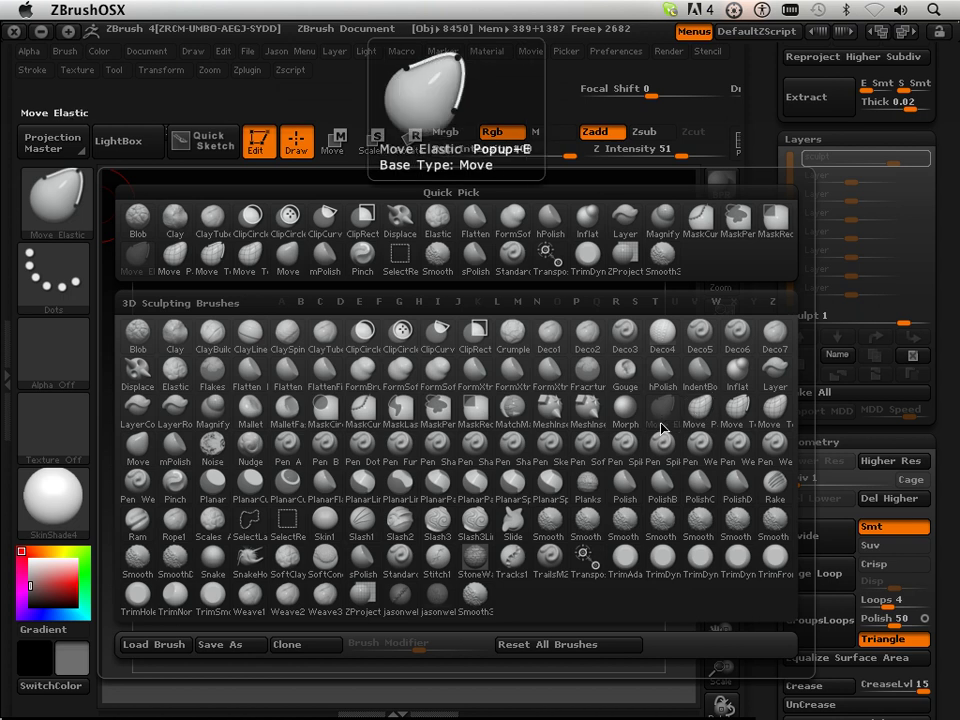
left_click(774, 418)
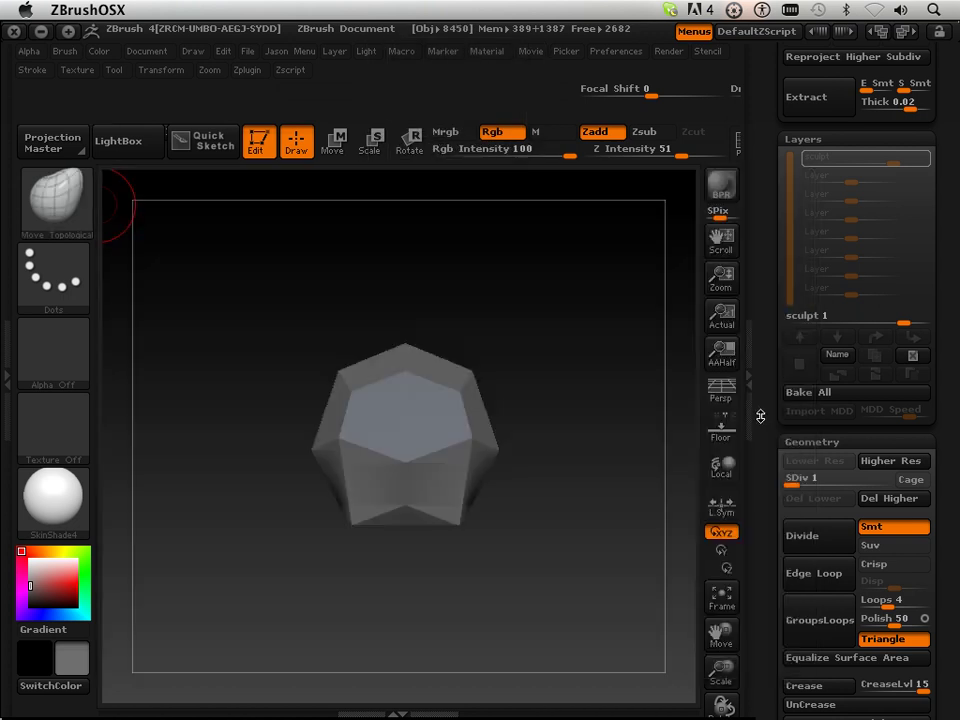
left_click_drag(401, 495, 401, 552)
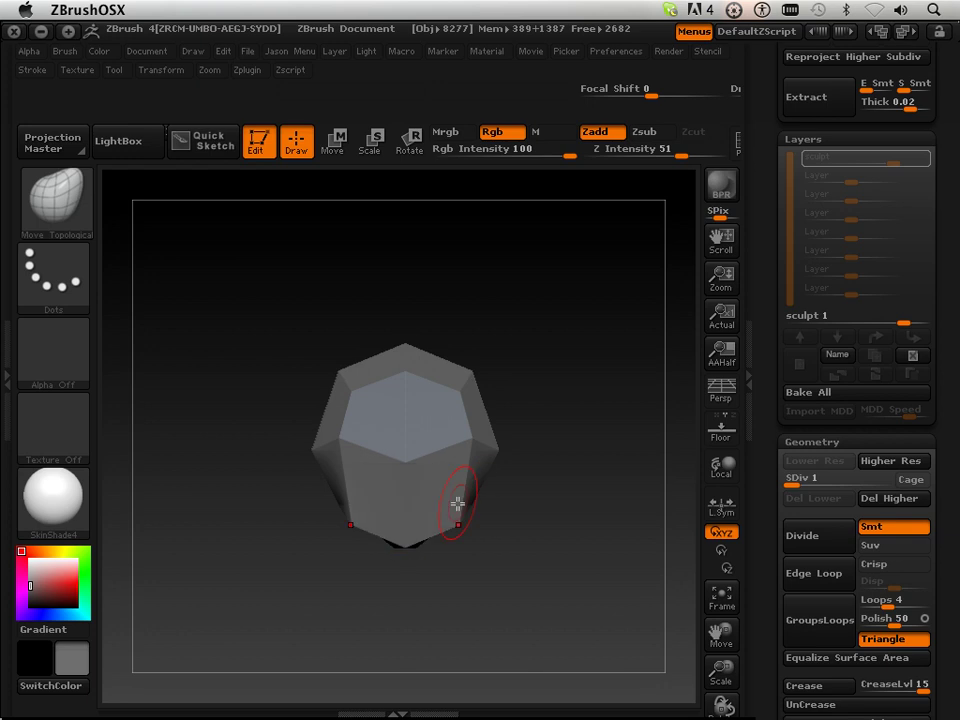
left_click_drag(580, 523, 427, 548)
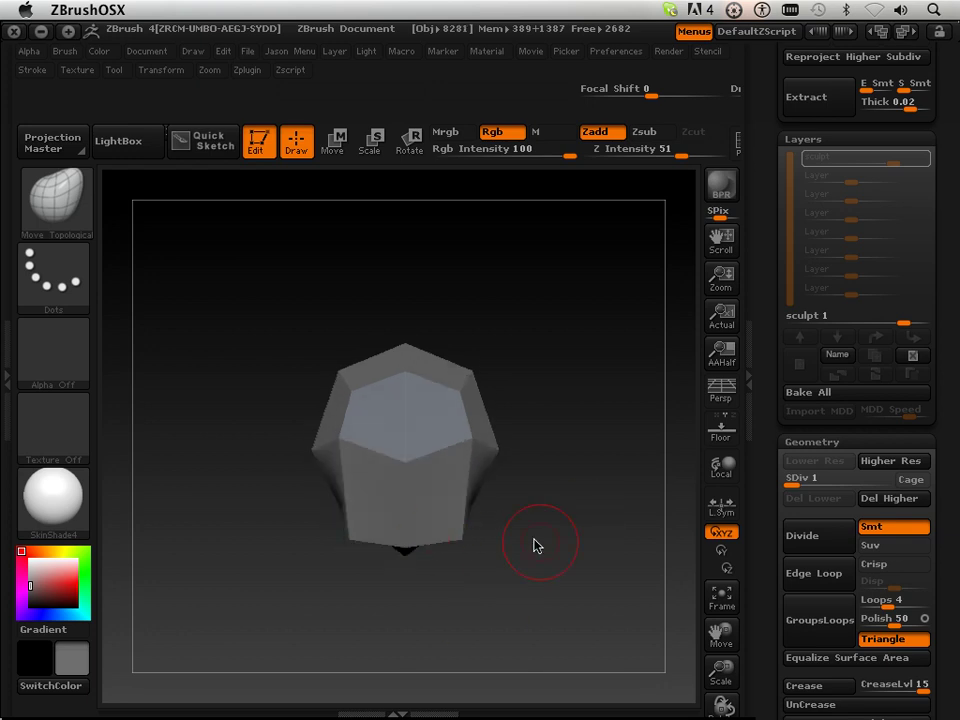
Push the underside points behind the jaw upward to form the base of the skull
left_click_drag(534, 544, 369, 399)
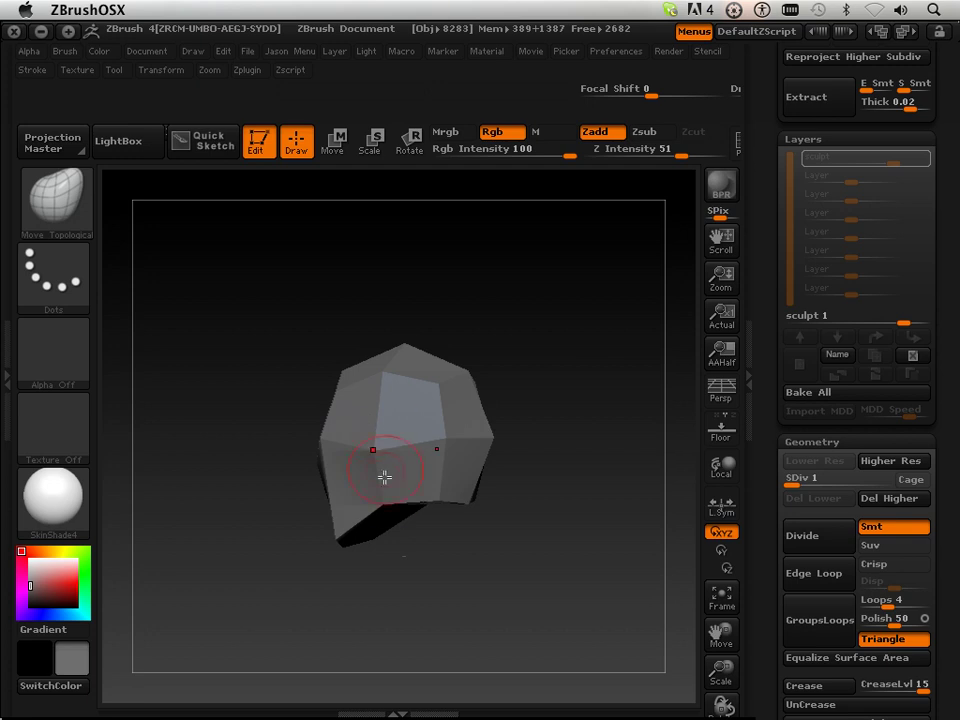
left_click_drag(384, 477, 402, 416)
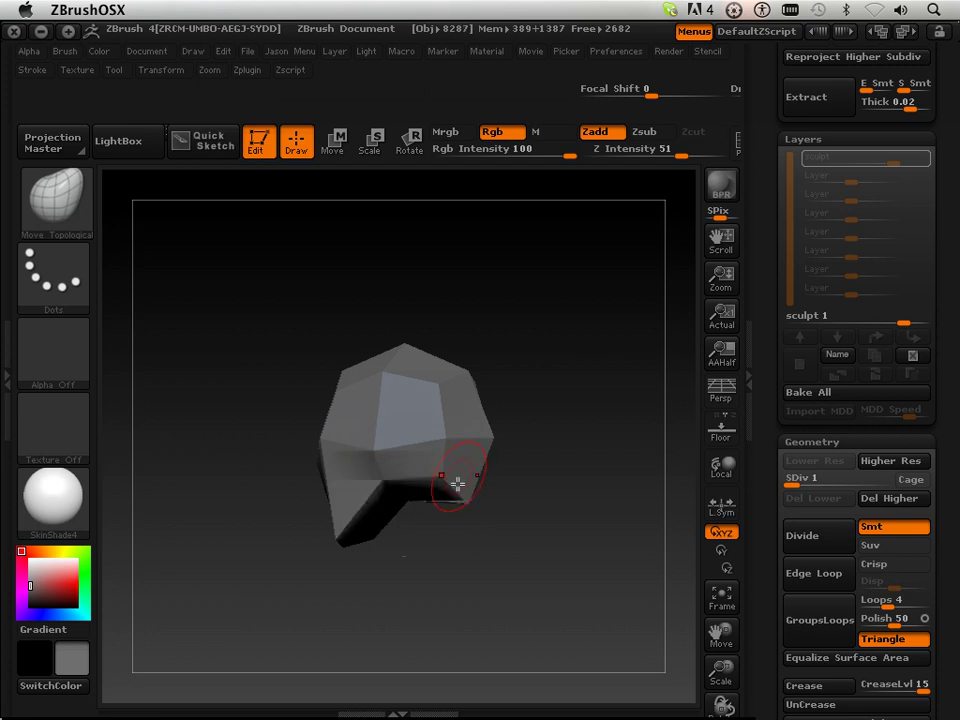
left_click_drag(468, 495, 484, 427)
left_click_drag(441, 468, 433, 412)
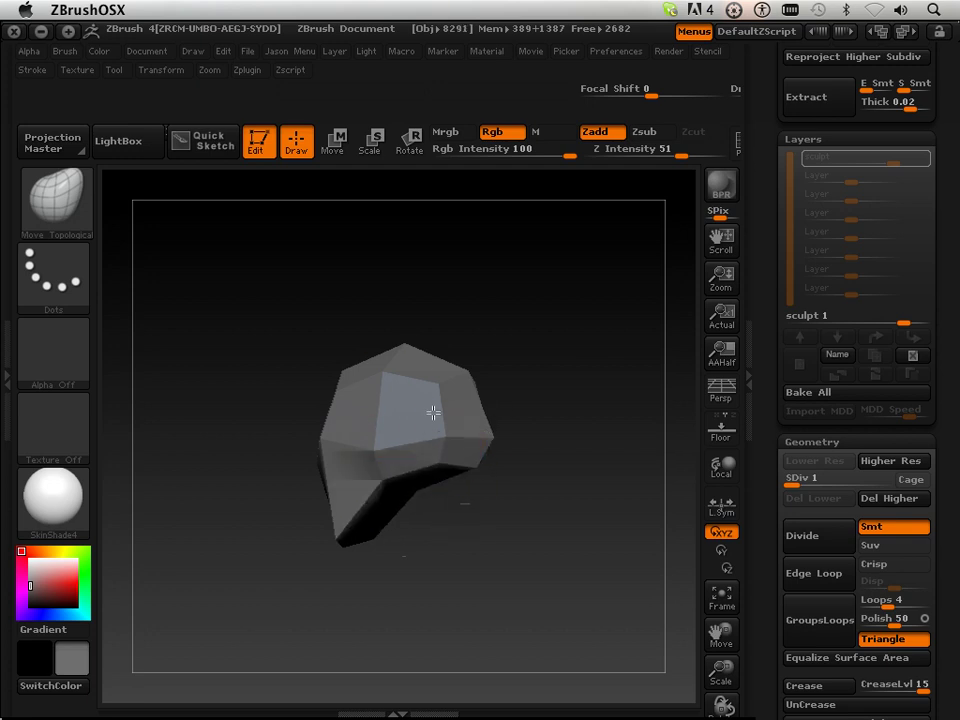
left_click_drag(387, 473, 381, 403)
mouse_move(443, 527)
left_mouse_down()
mouse_move(499, 519)
mouse_move(549, 534)
mouse_move(553, 545)
left_mouse_up()
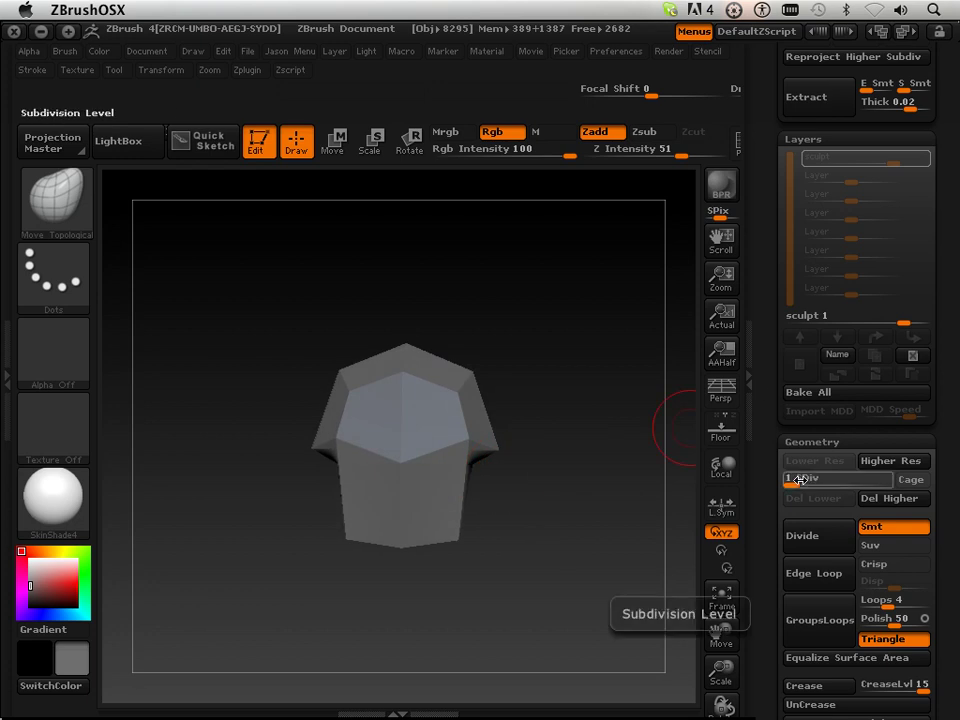
Raise the mesh to subdivision level 2 and stretch the jaw area downward
left_click_drag(797, 480, 808, 479)
mouse_move(571, 523)
left_mouse_down()
mouse_move(463, 521)
mouse_move(332, 553)
mouse_move(326, 566)
mouse_move(439, 566)
mouse_move(390, 533)
mouse_move(386, 574)
left_mouse_up()
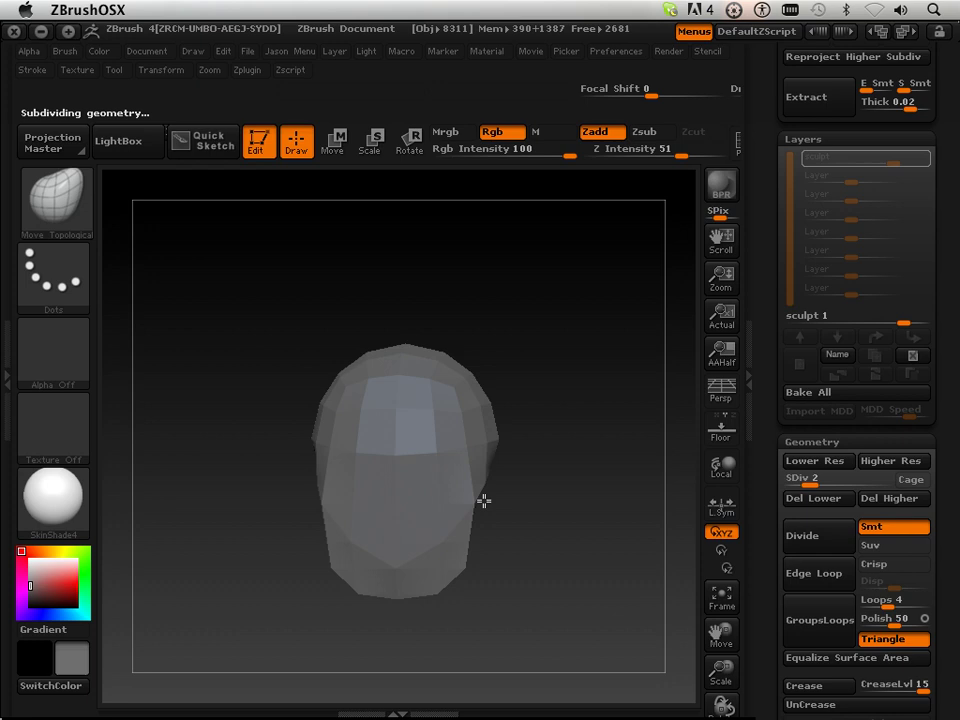
left_click_drag(484, 500, 514, 527)
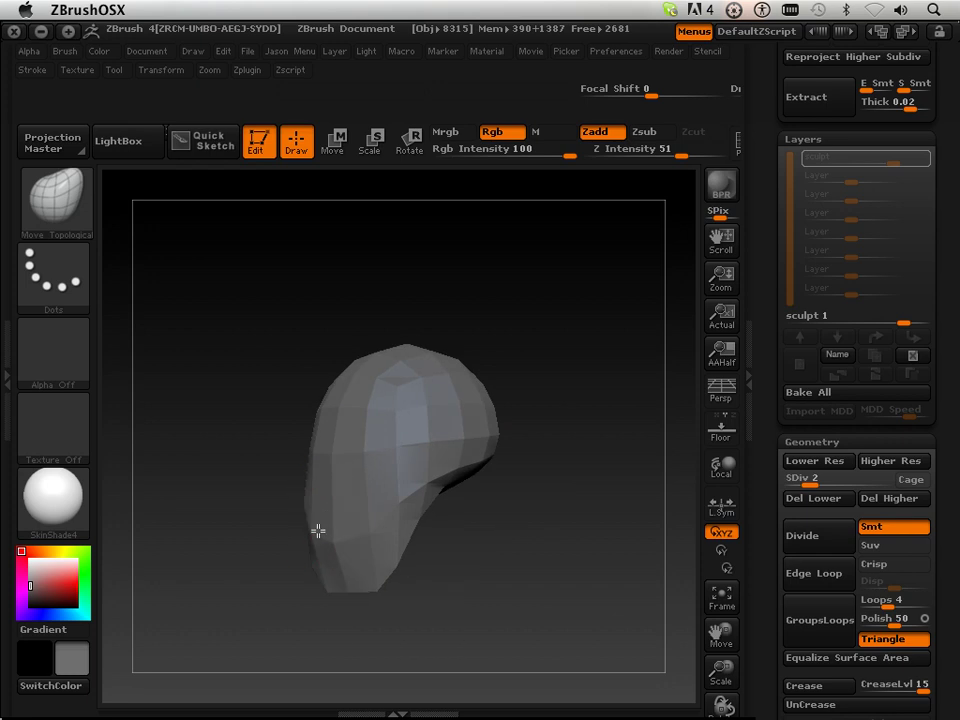
Show the polygon wireframe and reshape the chin and jaw points at subdivision level 2 with the Move Topological brush
scroll(768, 635, "down", 3)
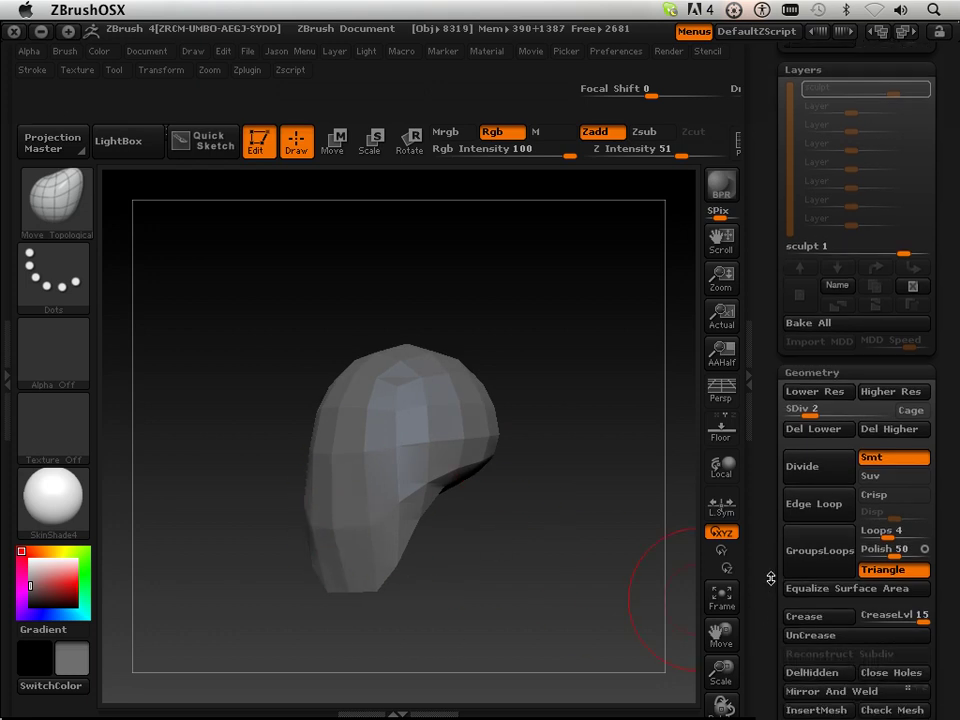
left_click(735, 143)
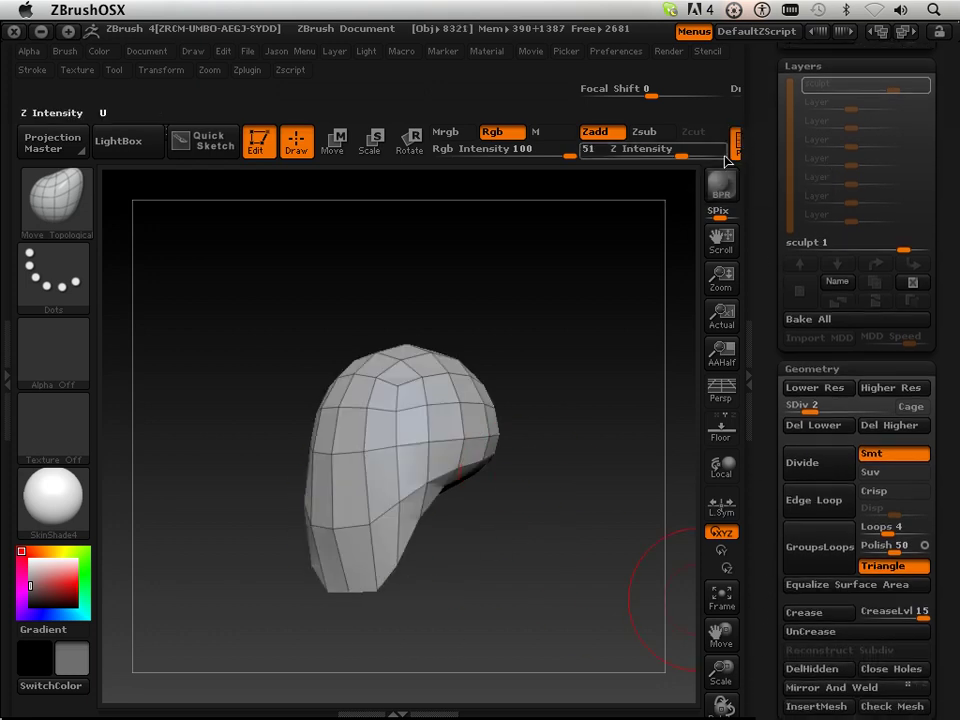
mouse_move(610, 560)
left_mouse_down()
mouse_move(549, 600)
mouse_move(416, 468)
mouse_move(449, 474)
left_mouse_up()
left_click_drag(530, 515, 385, 538)
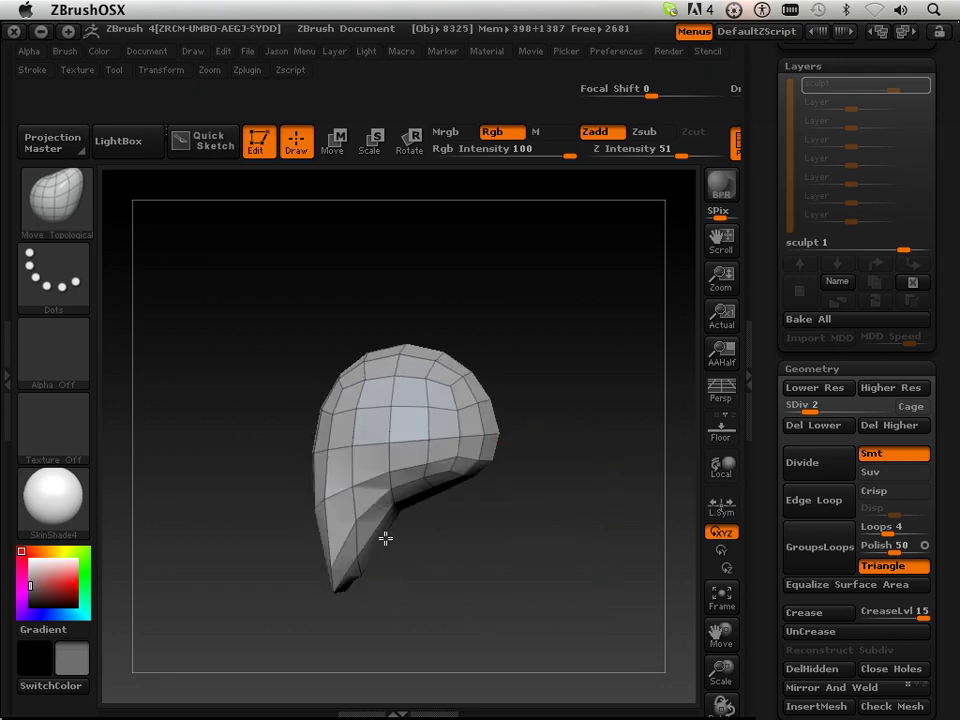
left_click_drag(409, 582, 440, 590)
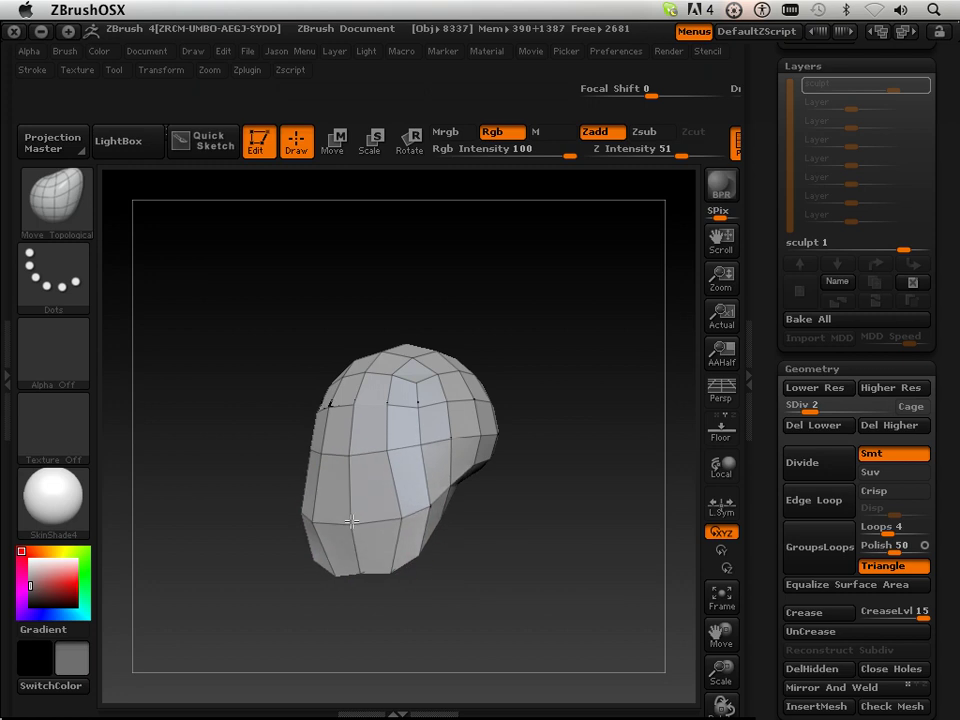
left_click_drag(494, 573, 570, 574)
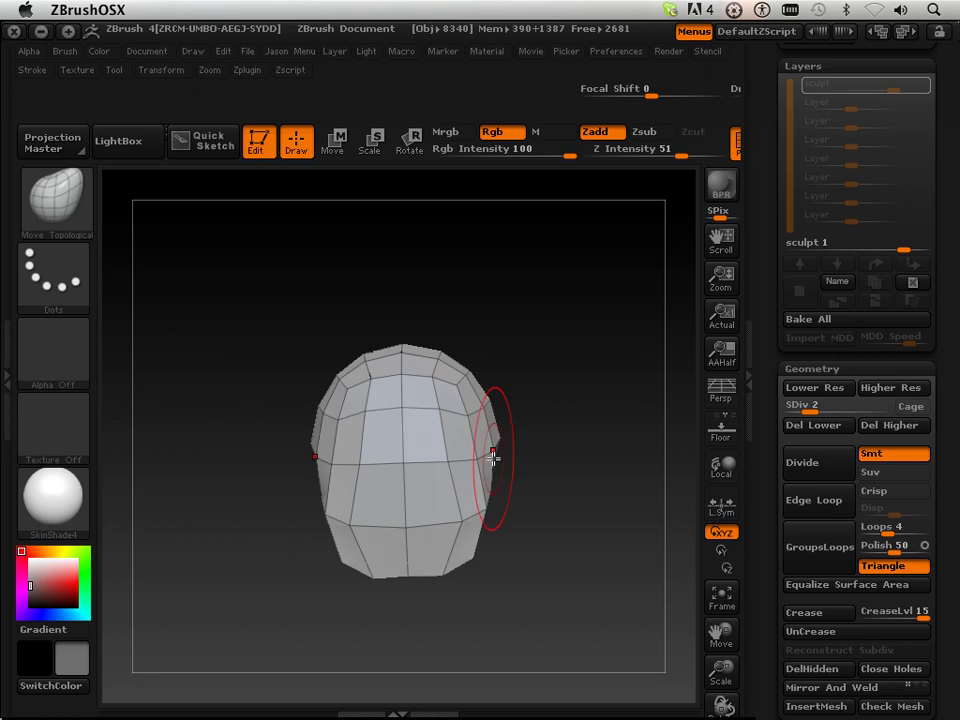
Pull the jaw corner points inward on both sides to narrow the lower face at subdivision level 2
left_click_drag(546, 521, 340, 485)
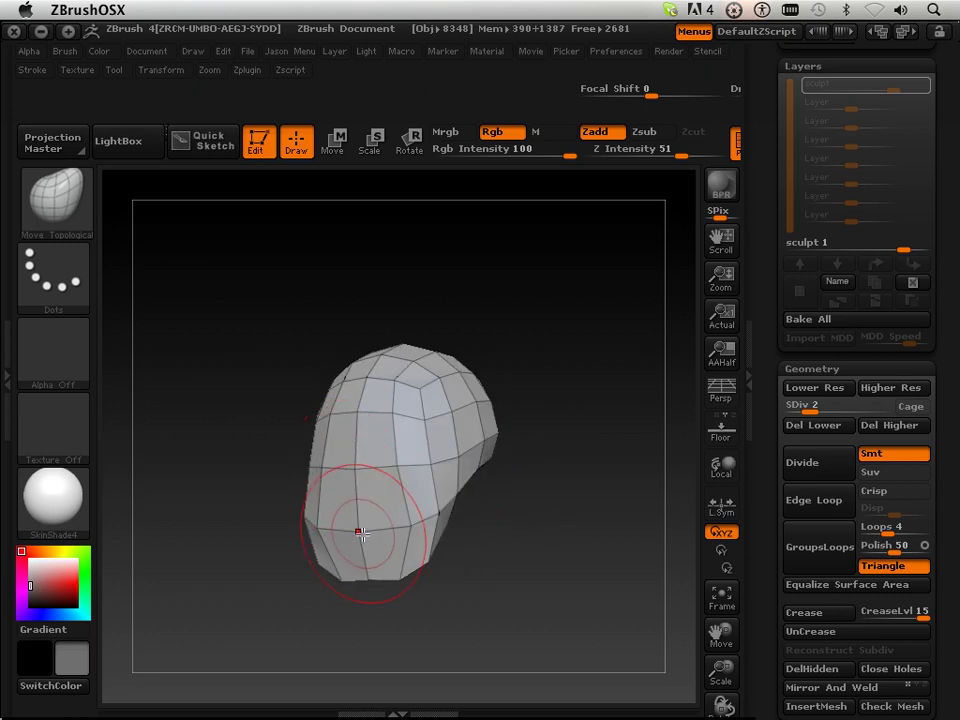
left_click_drag(360, 595, 525, 568)
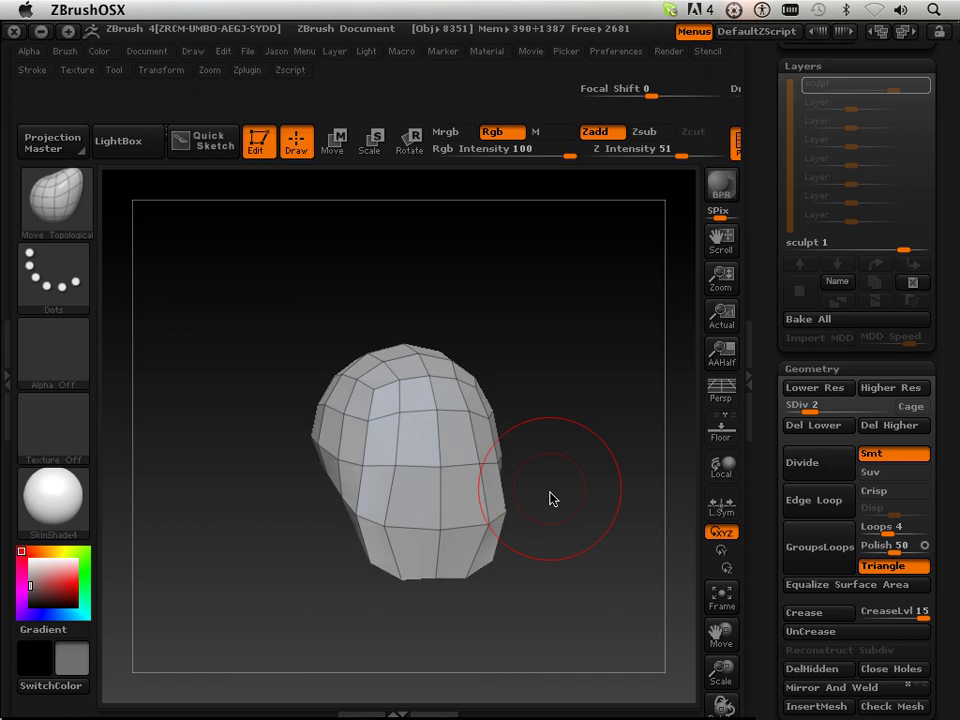
left_click_drag(550, 498, 553, 480)
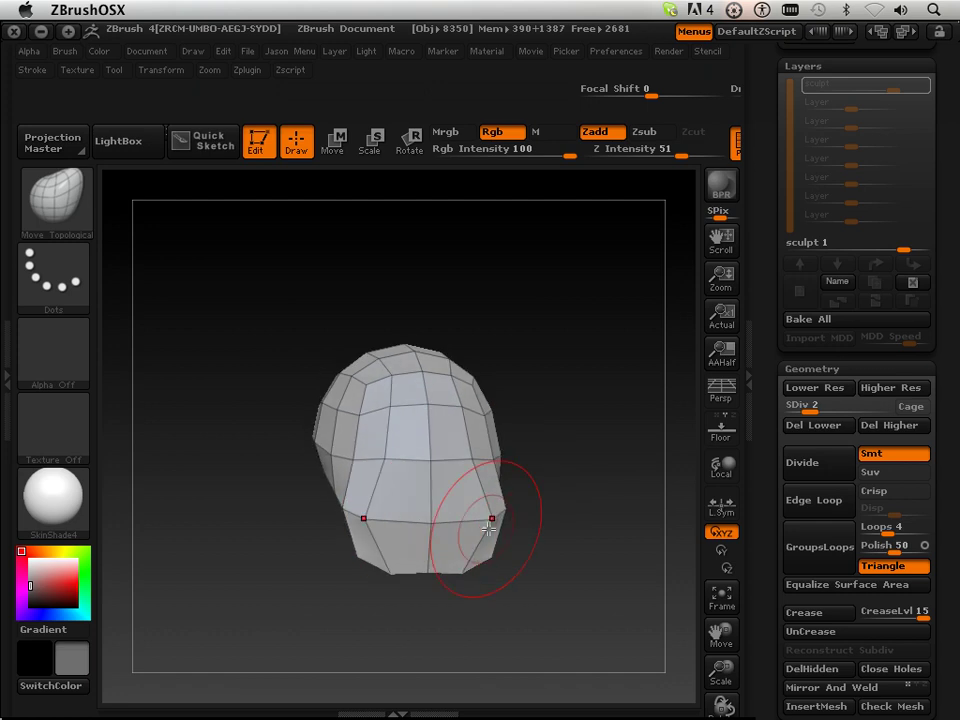
left_click_drag(505, 525, 542, 514)
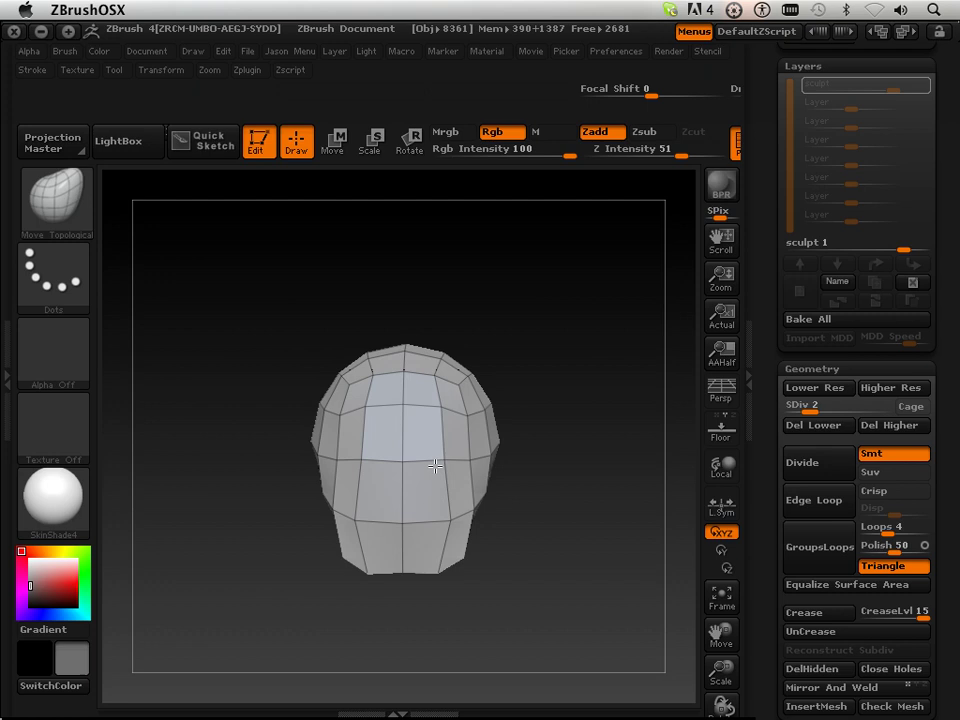
left_click_drag(502, 504, 463, 551)
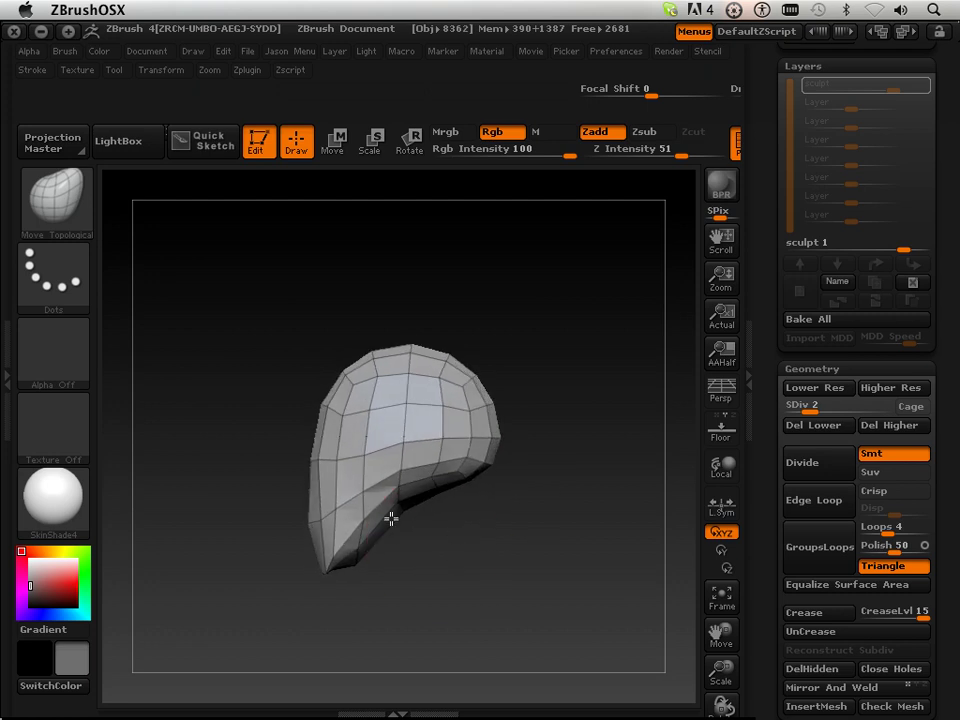
left_click_drag(398, 592, 549, 577)
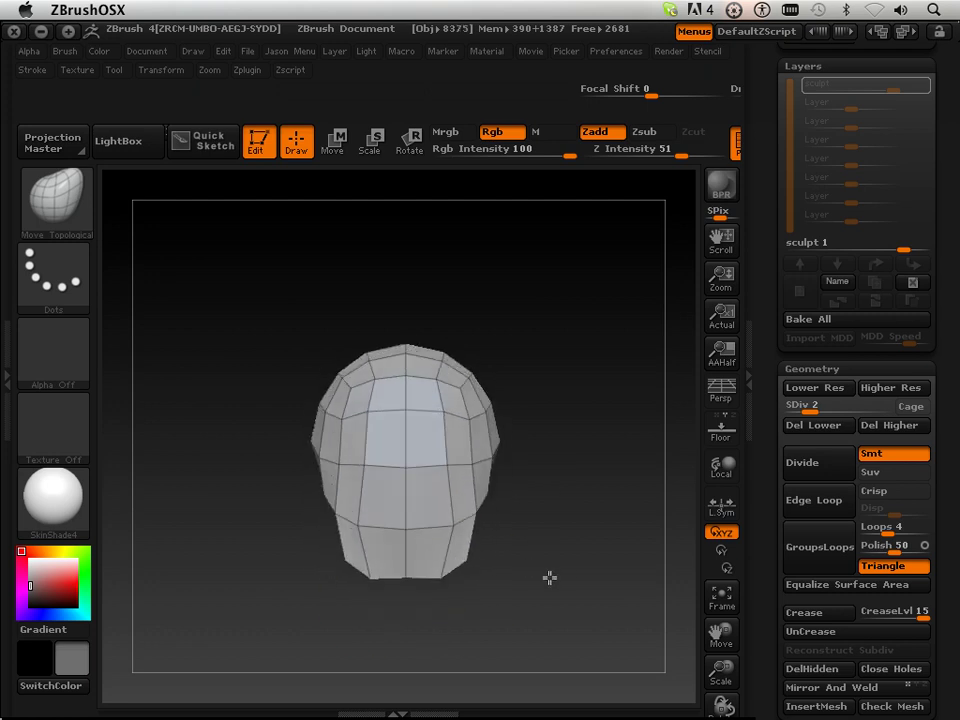
Raise the mesh to subdivision level 3 and narrow the lower face below the cranium, filling out the back of the jaw
left_click(828, 408)
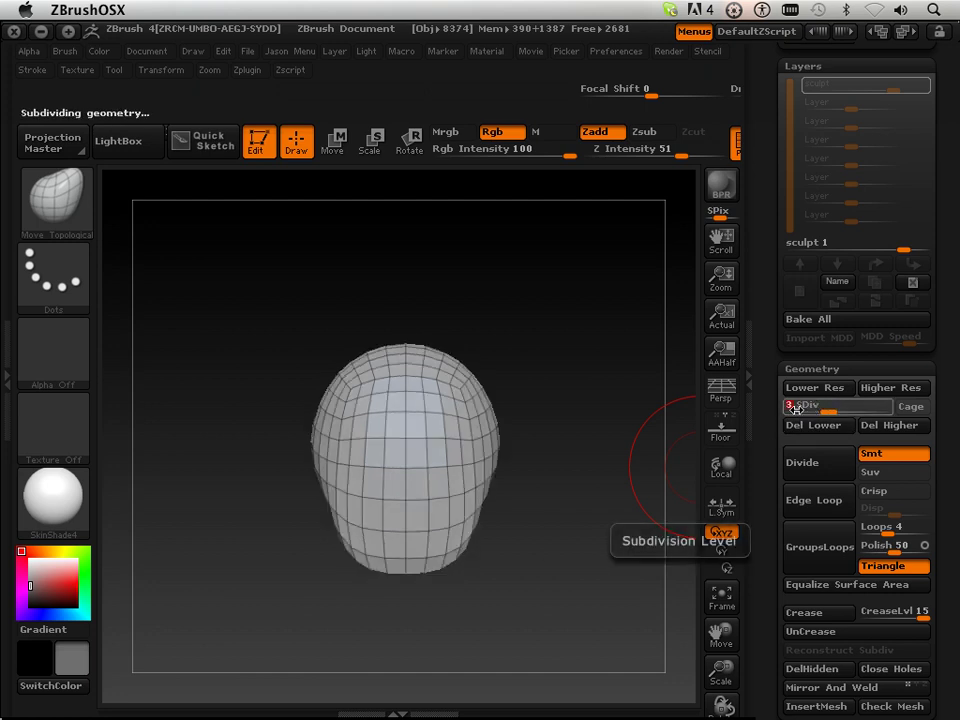
mouse_move(540, 579)
left_mouse_down()
mouse_move(496, 589)
mouse_move(439, 581)
mouse_move(448, 495)
left_mouse_up()
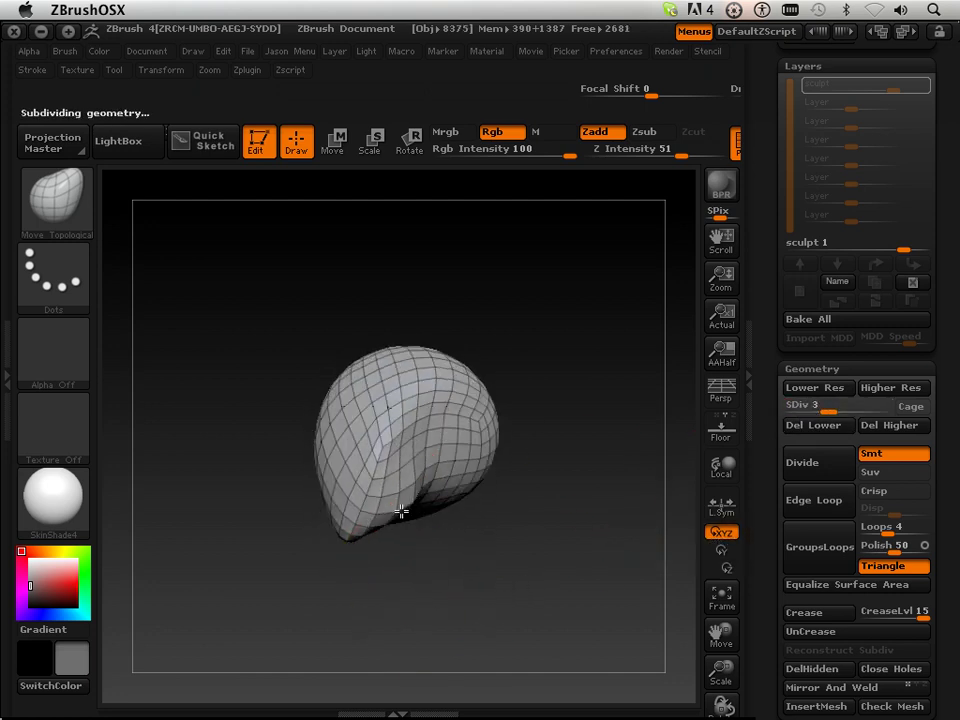
left_click_drag(450, 545, 504, 561)
left_click_drag(533, 453, 585, 506)
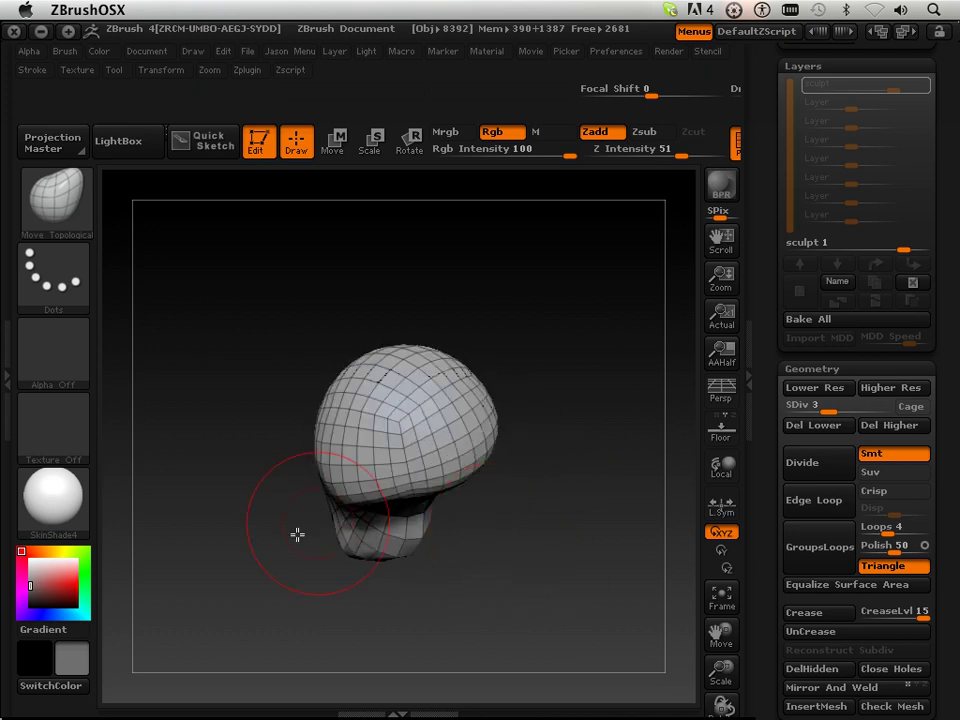
mouse_move(262, 546)
left_mouse_down()
mouse_move(394, 522)
mouse_move(483, 491)
mouse_move(457, 488)
left_mouse_up()
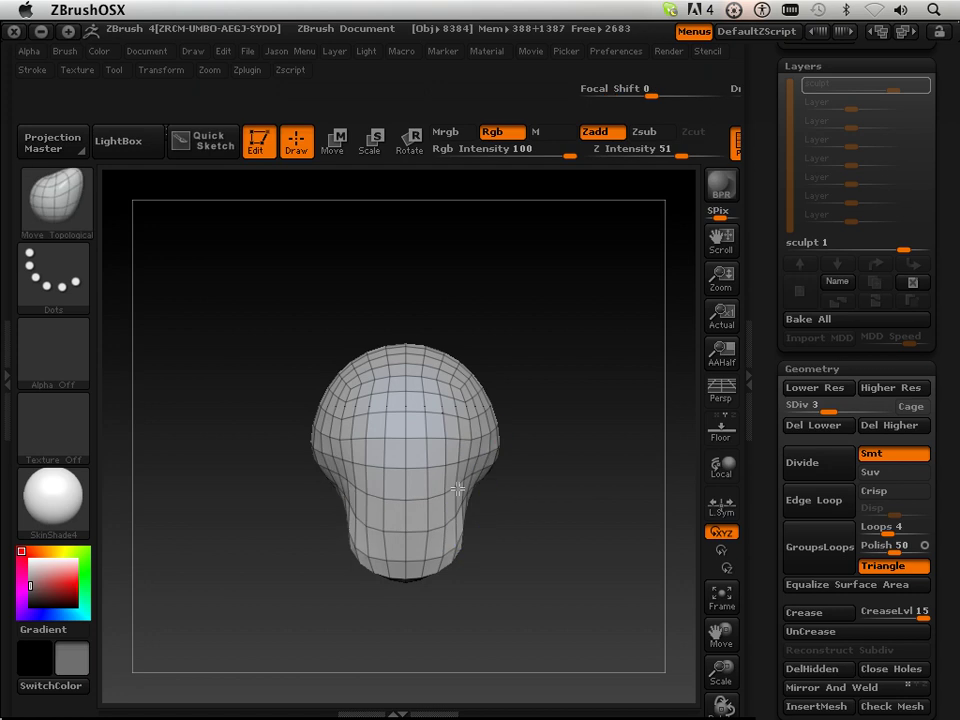
mouse_move(457, 549)
left_mouse_down()
mouse_move(531, 561)
mouse_move(503, 504)
mouse_move(532, 497)
mouse_move(540, 505)
mouse_move(463, 551)
mouse_move(430, 540)
left_mouse_up()
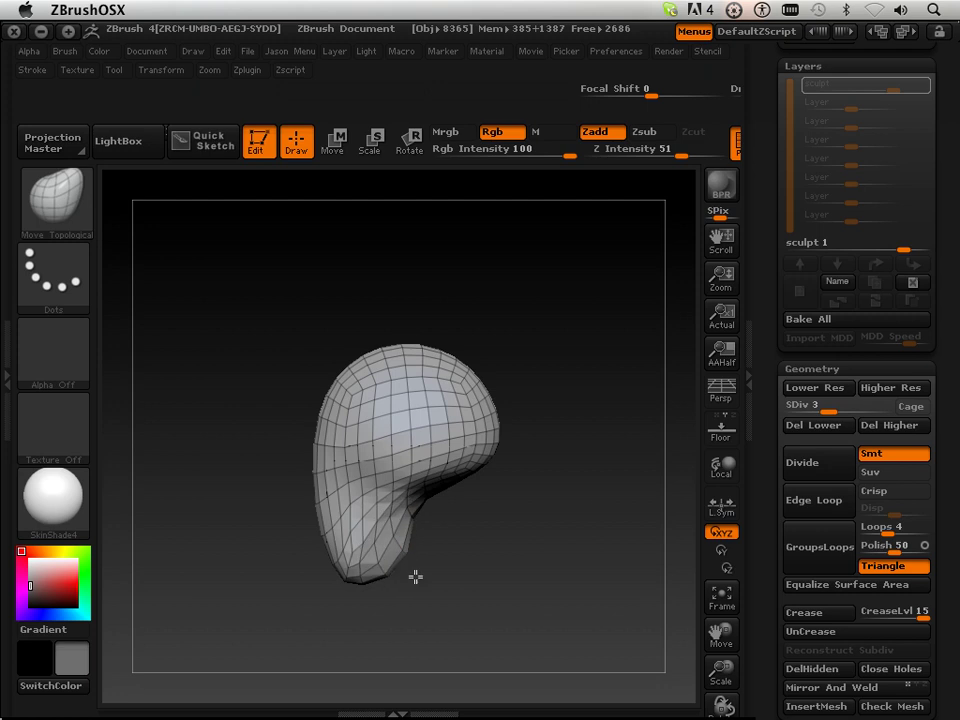
left_click_drag(257, 596, 336, 602, "shift")
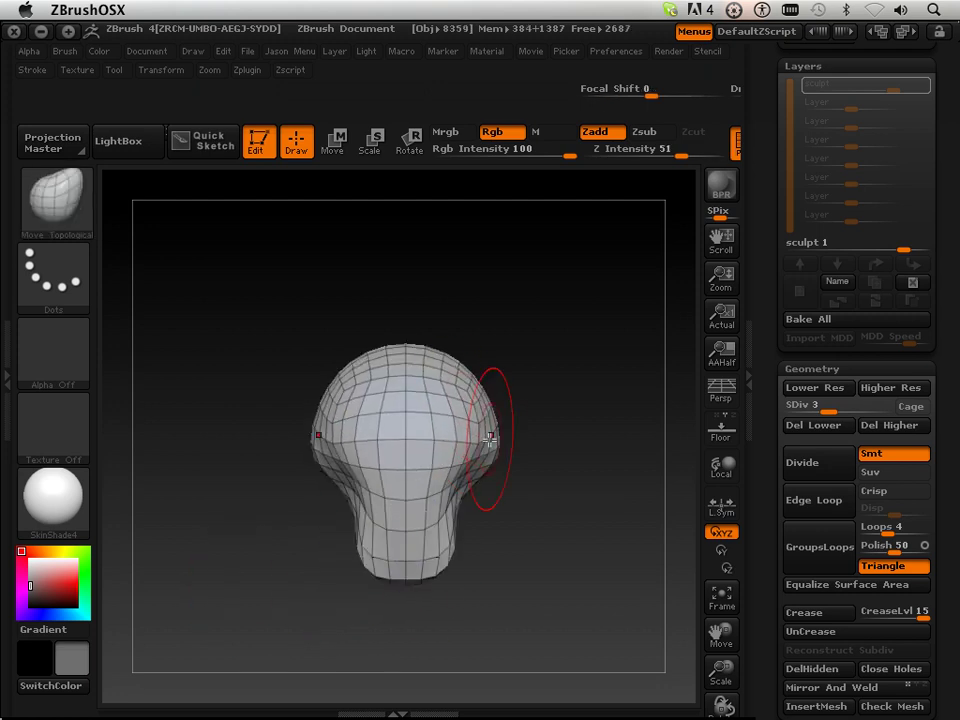
key("shift")
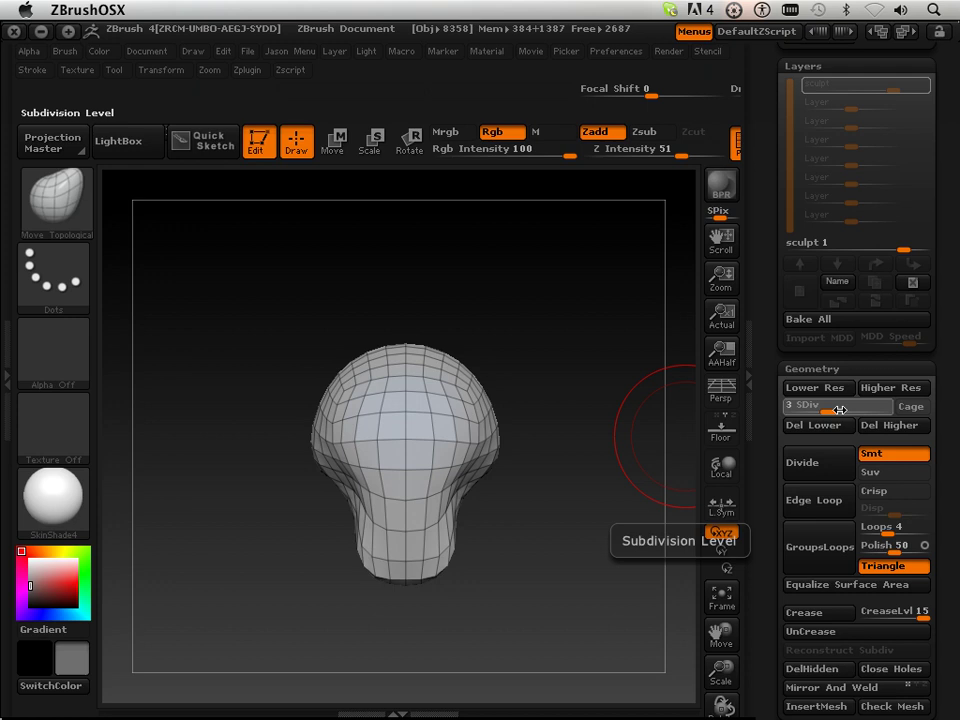
Raise the mesh through subdivision level 4 to level 6 and keep the sculpt layer's intensity at 1
key("ctrl+d")
mouse_move(556, 502)
left_mouse_down()
mouse_move(527, 508)
mouse_move(581, 493)
left_mouse_up()
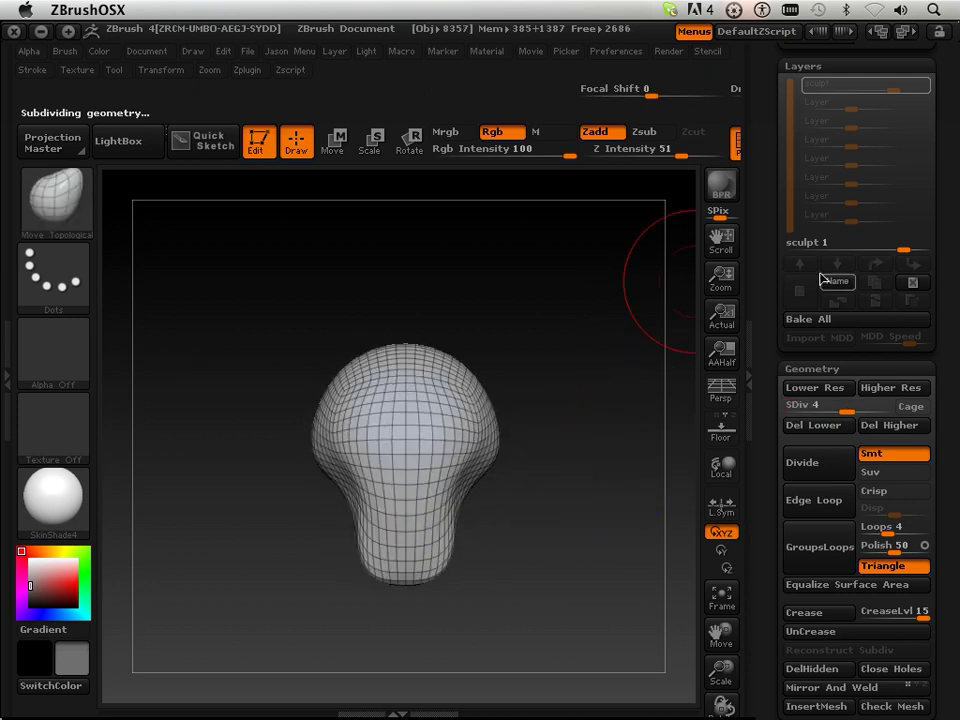
scroll(766, 201, "up", 3)
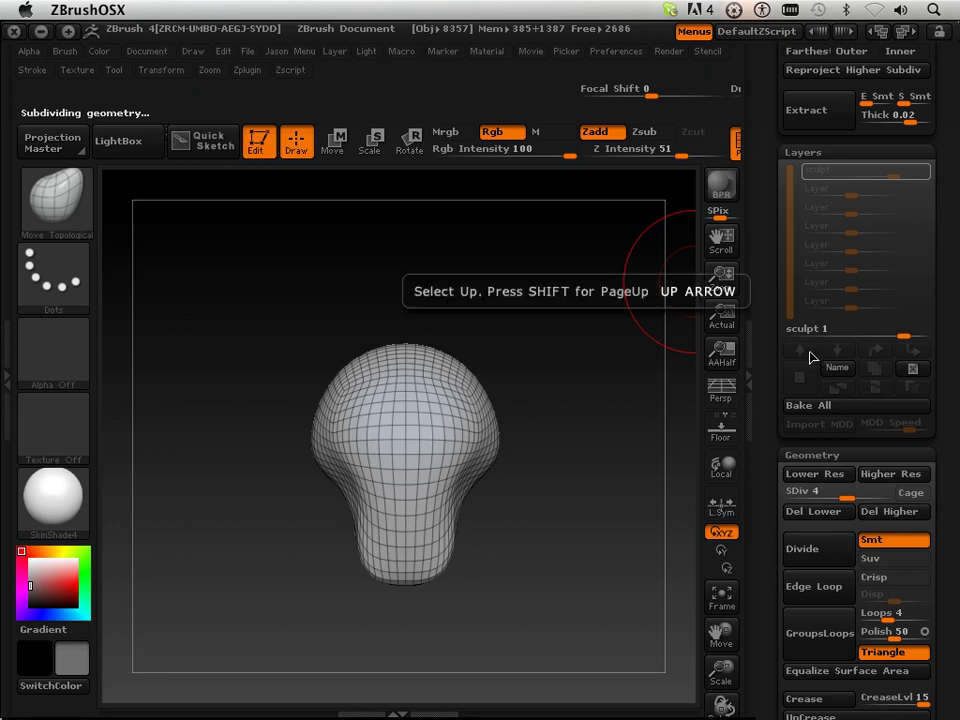
left_click_drag(849, 491, 892, 490)
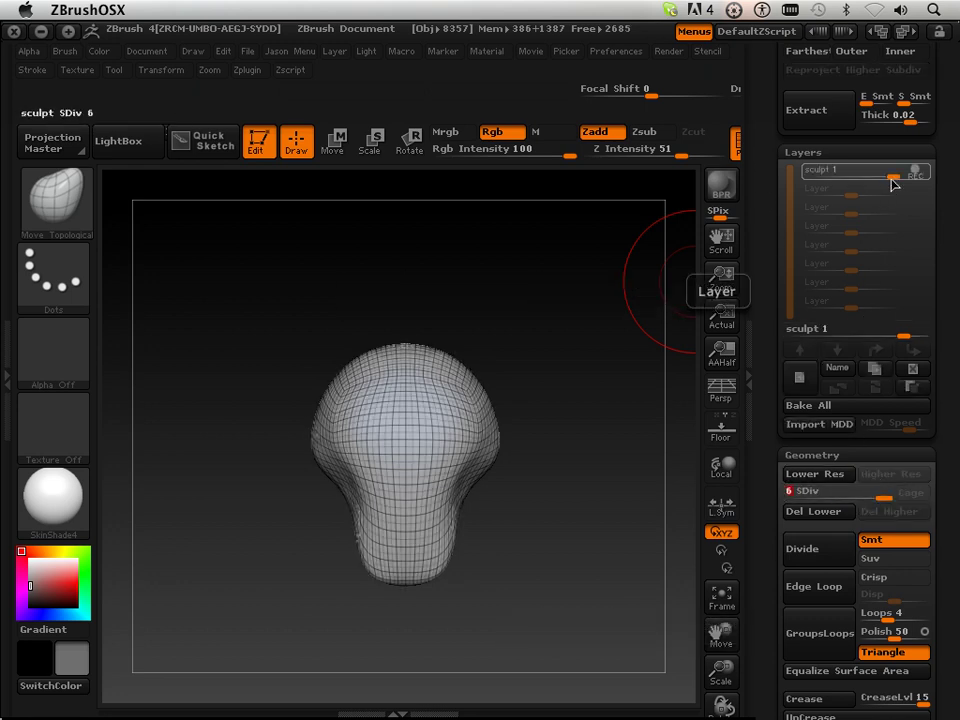
mouse_move(892, 177)
left_mouse_down()
mouse_move(819, 172)
mouse_move(901, 179)
left_mouse_up()
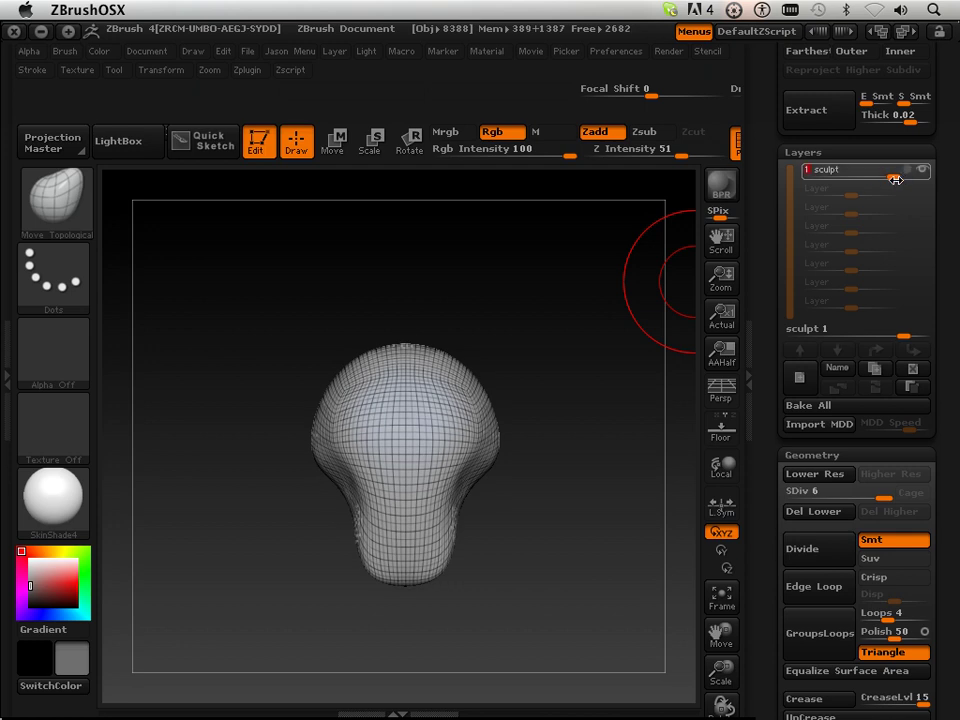
Check the head shape from a three-quarter angle and turn off the polygon wireframe display
left_click_drag(596, 583, 574, 578)
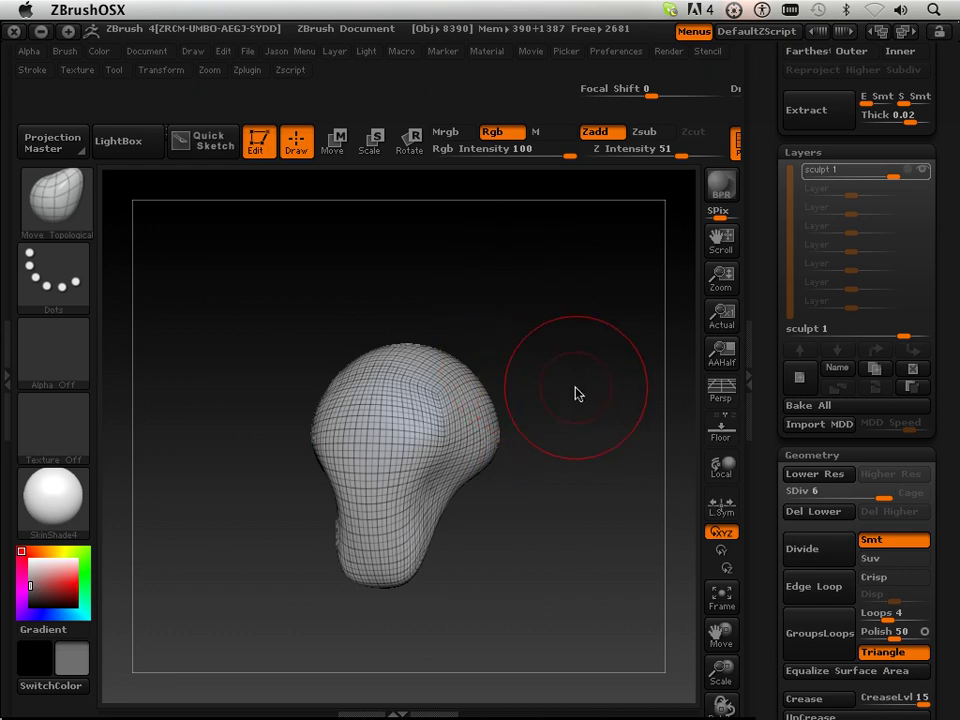
left_click_drag(594, 403, 557, 373)
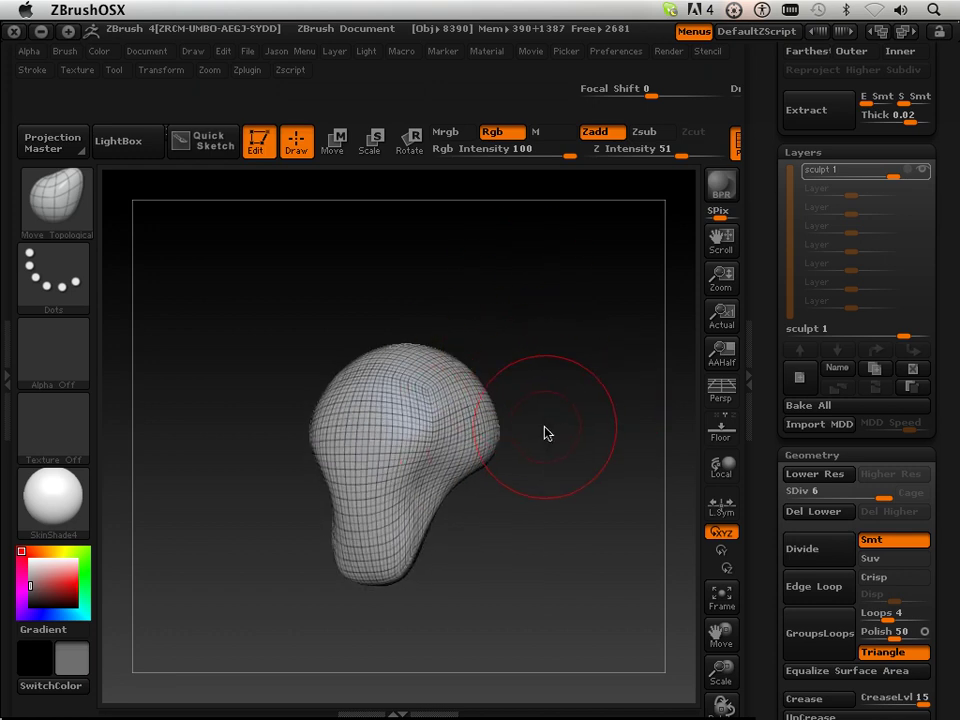
left_click_drag(594, 443, 604, 467)
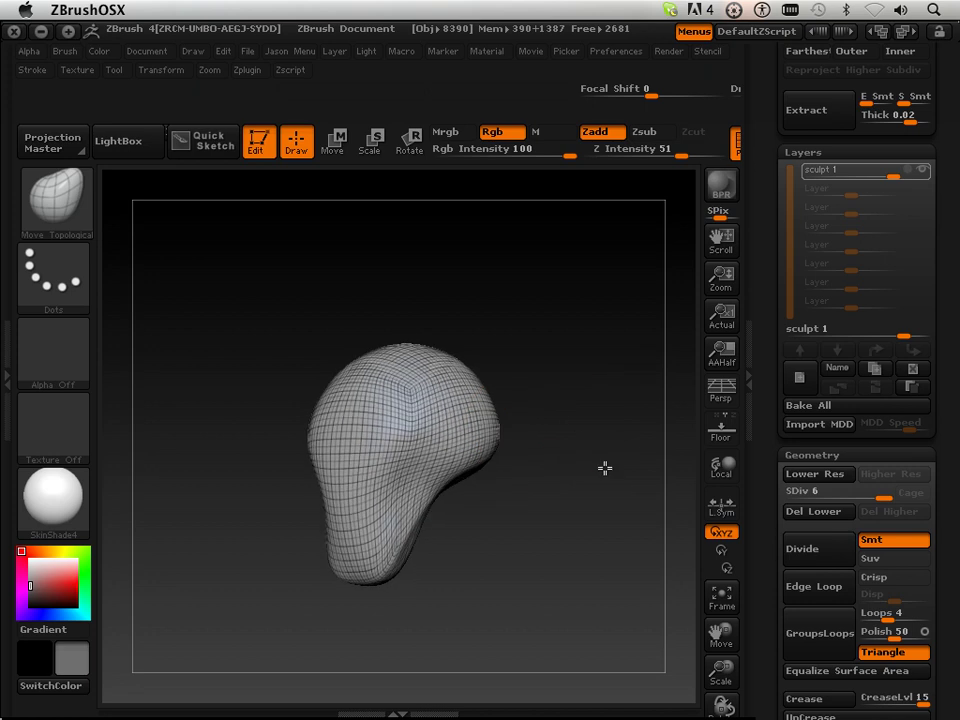
left_click(736, 176)
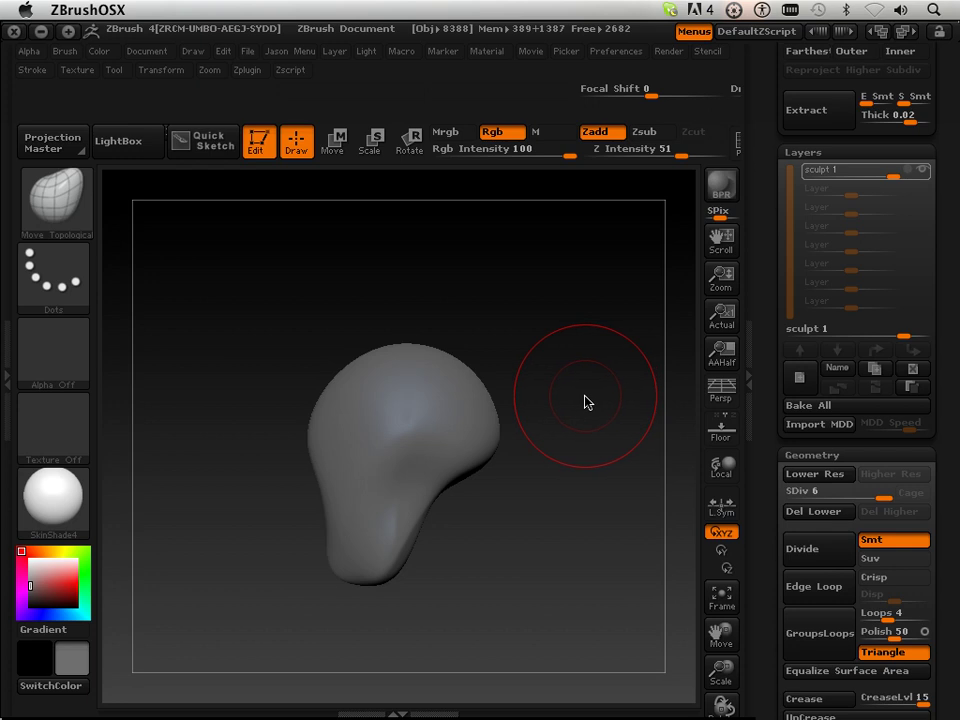
Add a second layer at intensity 0 with its recording off and name it "high res"
left_click(792, 390)
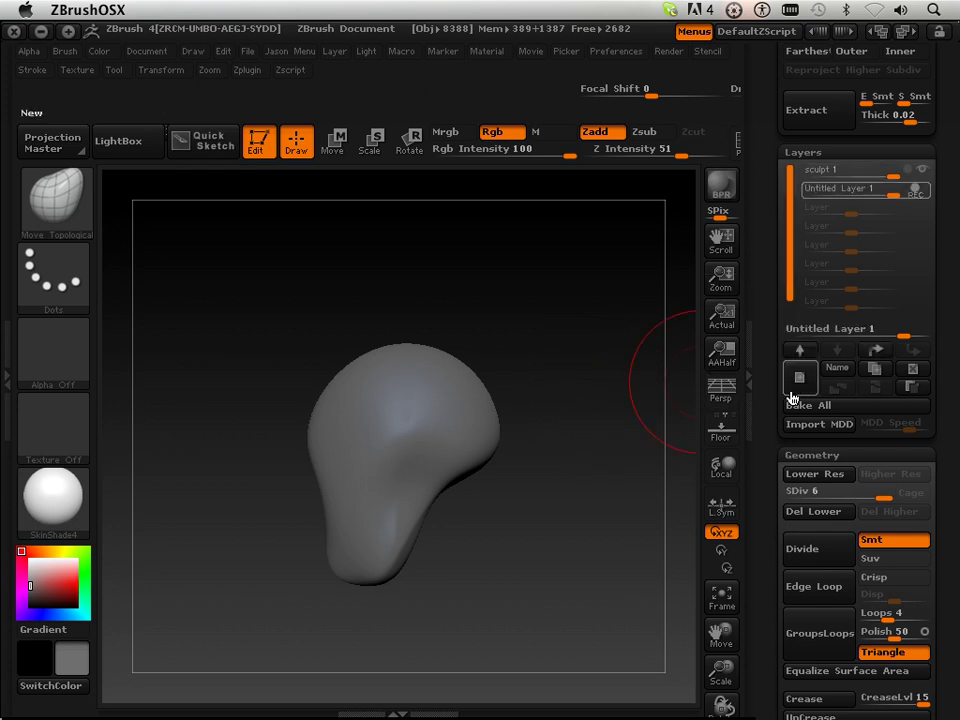
left_click(855, 193)
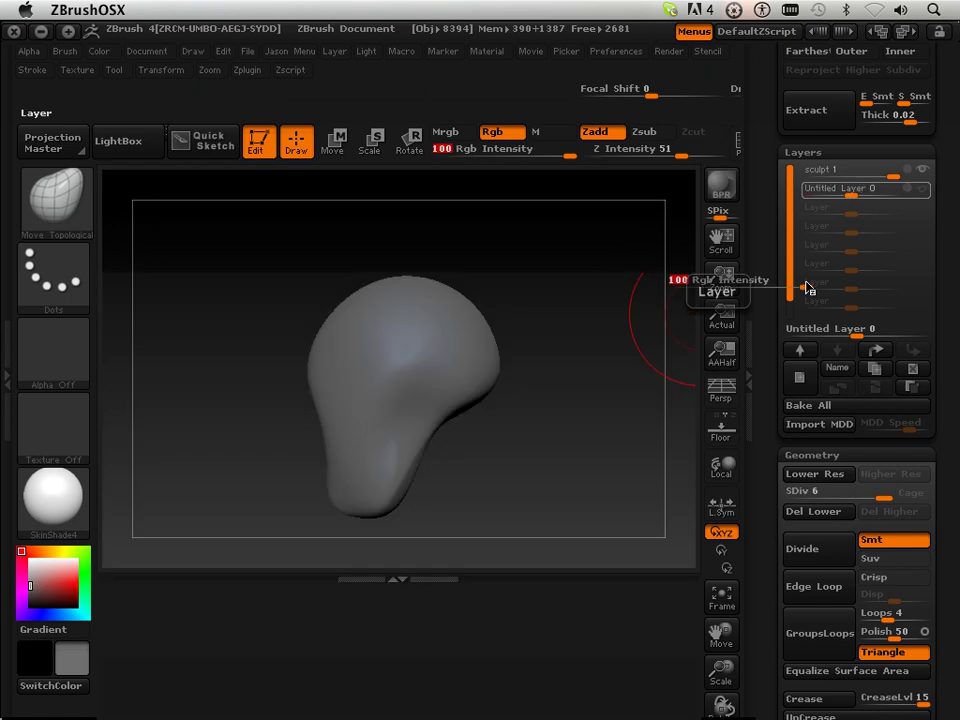
key("g")
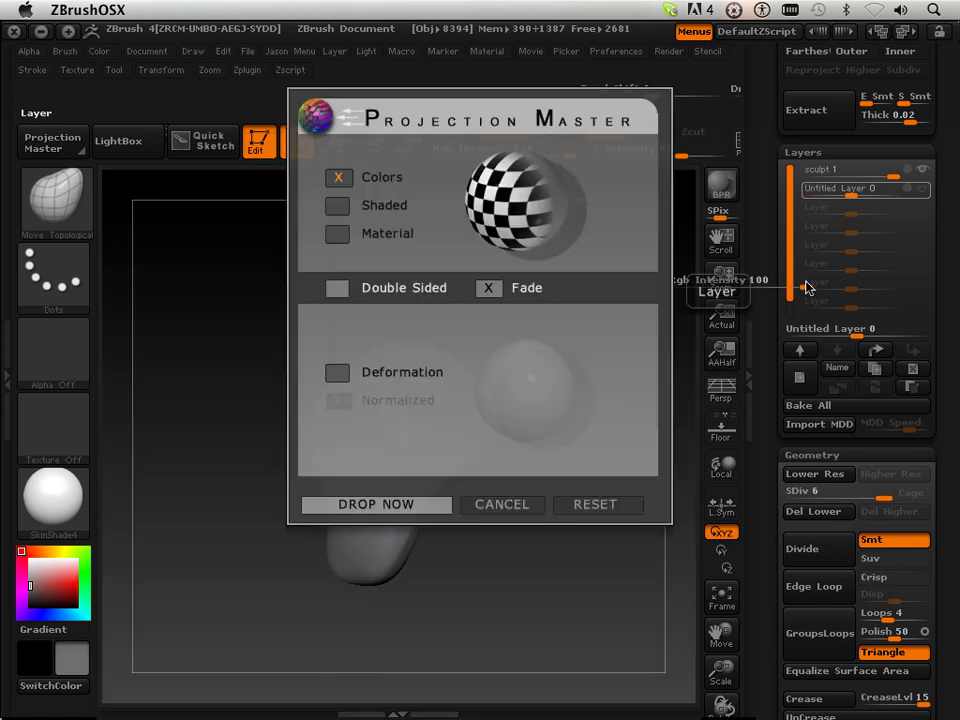
left_click(484, 505)
left_click(837, 372)
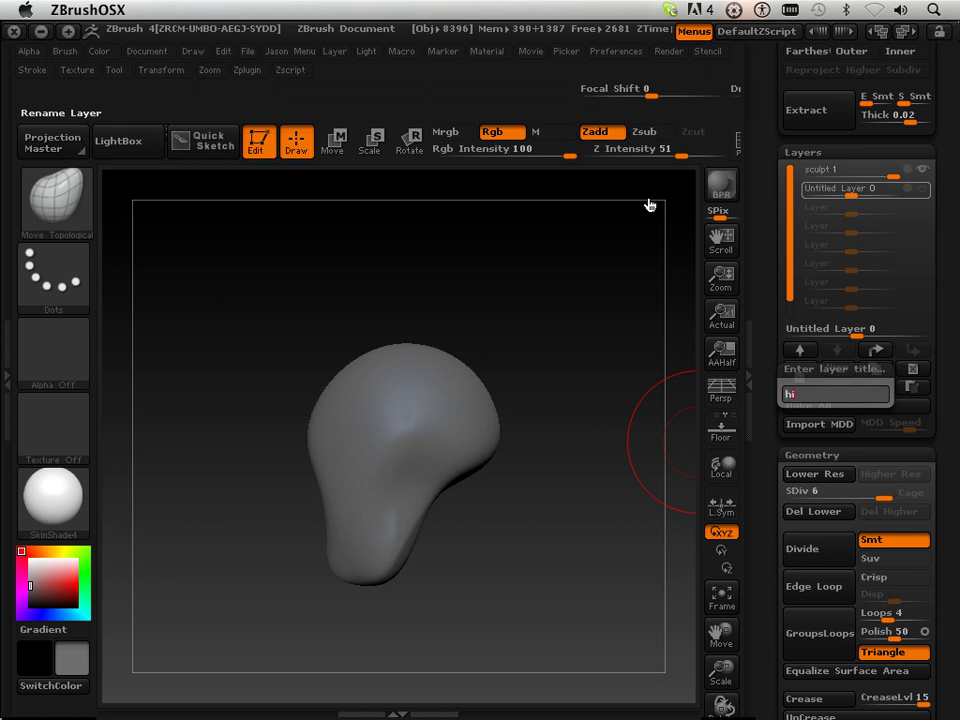
key("Return")
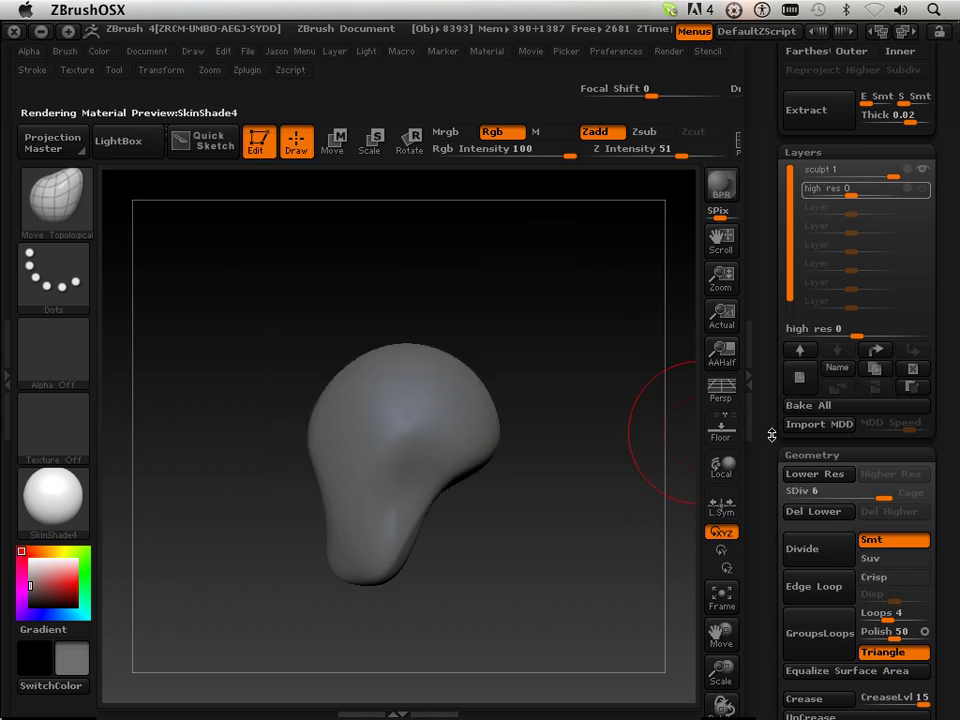
Set up the Standard brush with the DragRect stroke and the AlienHide_1 alpha, keeping Zsub at intensity 25
left_click_drag(763, 435, 762, 432)
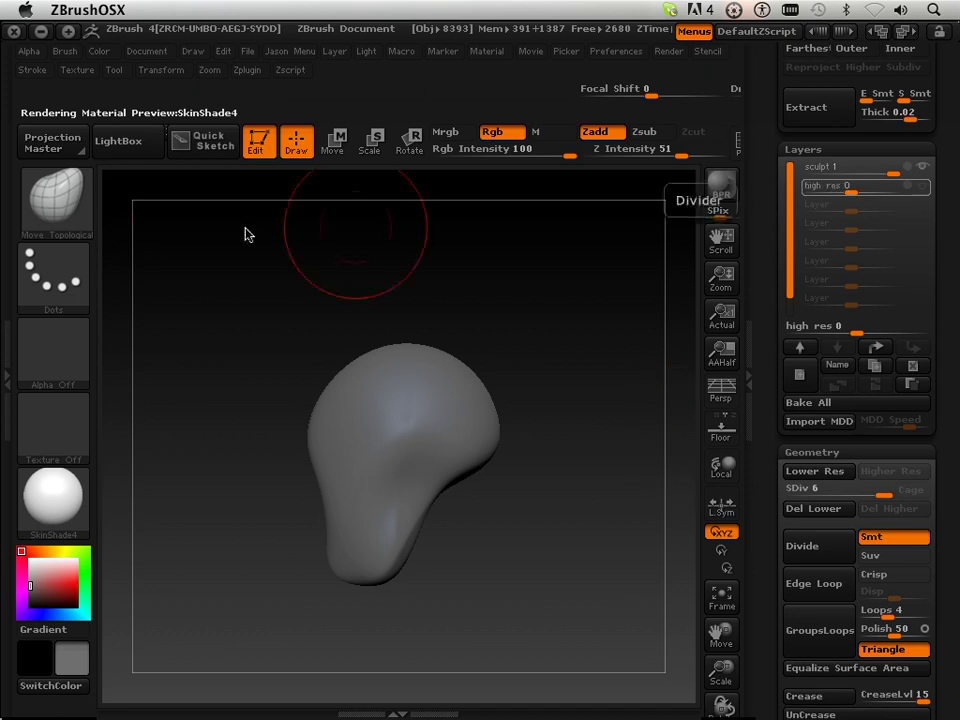
left_click(57, 200)
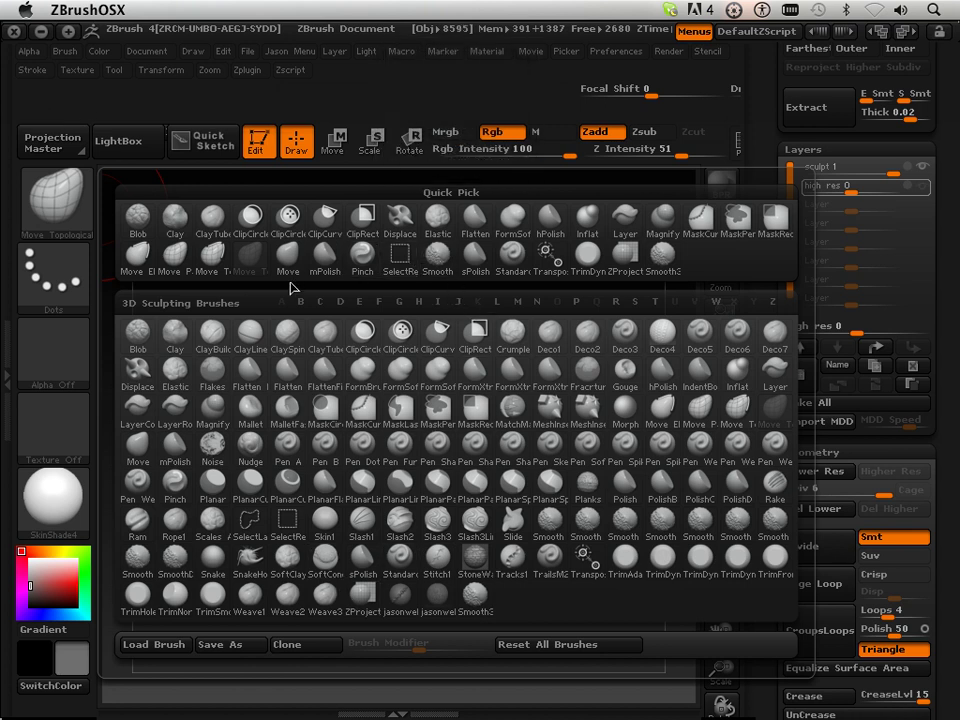
left_click(511, 250)
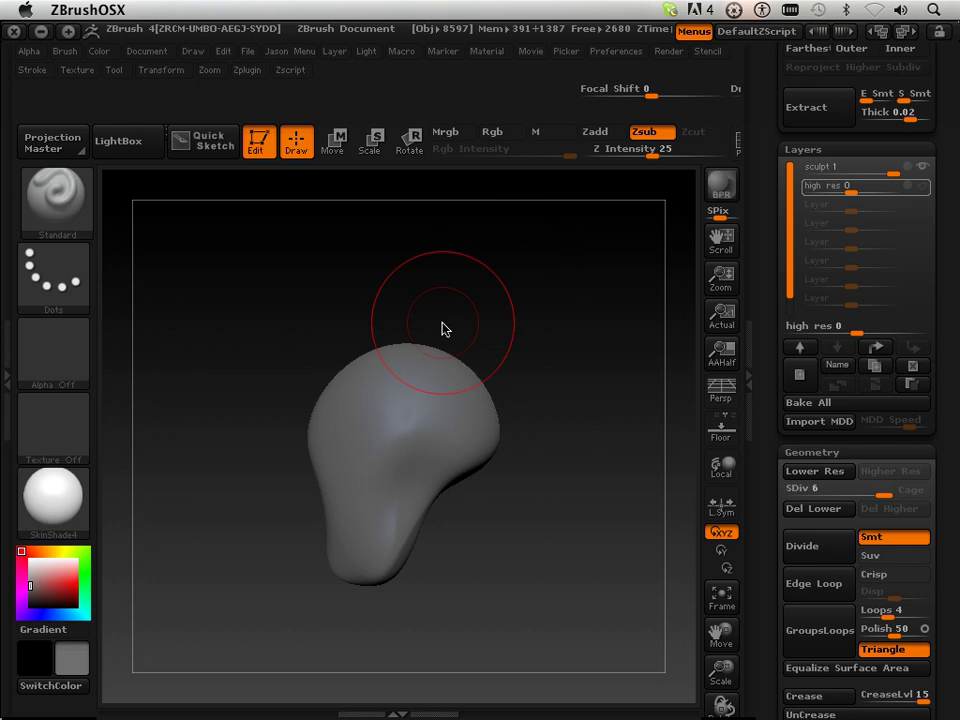
left_click(64, 270)
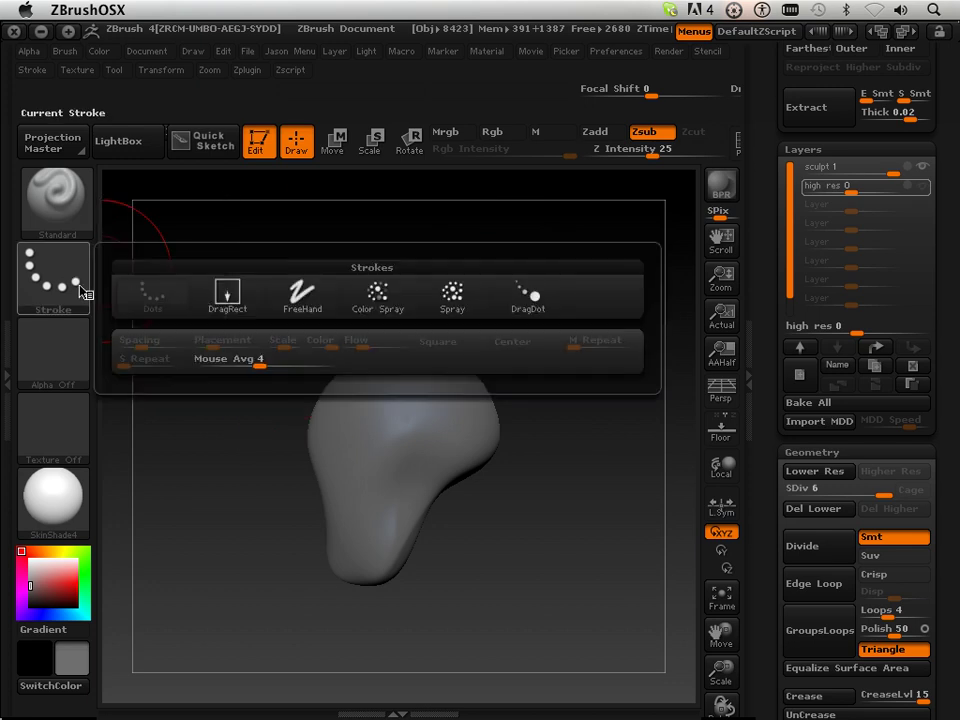
left_click(224, 295)
left_click(79, 368)
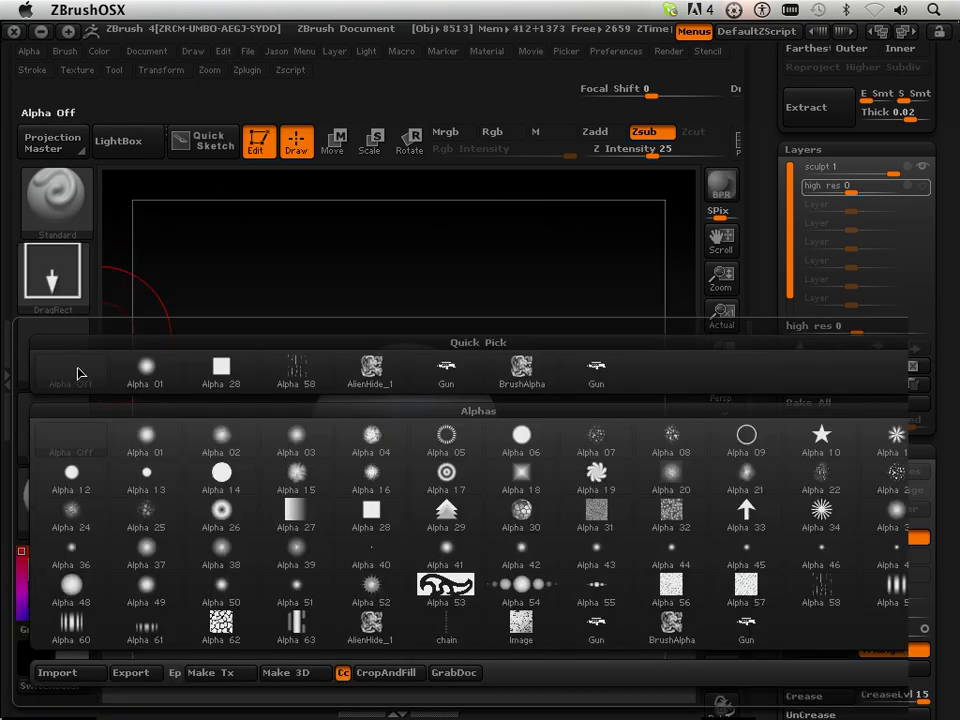
left_click(376, 378)
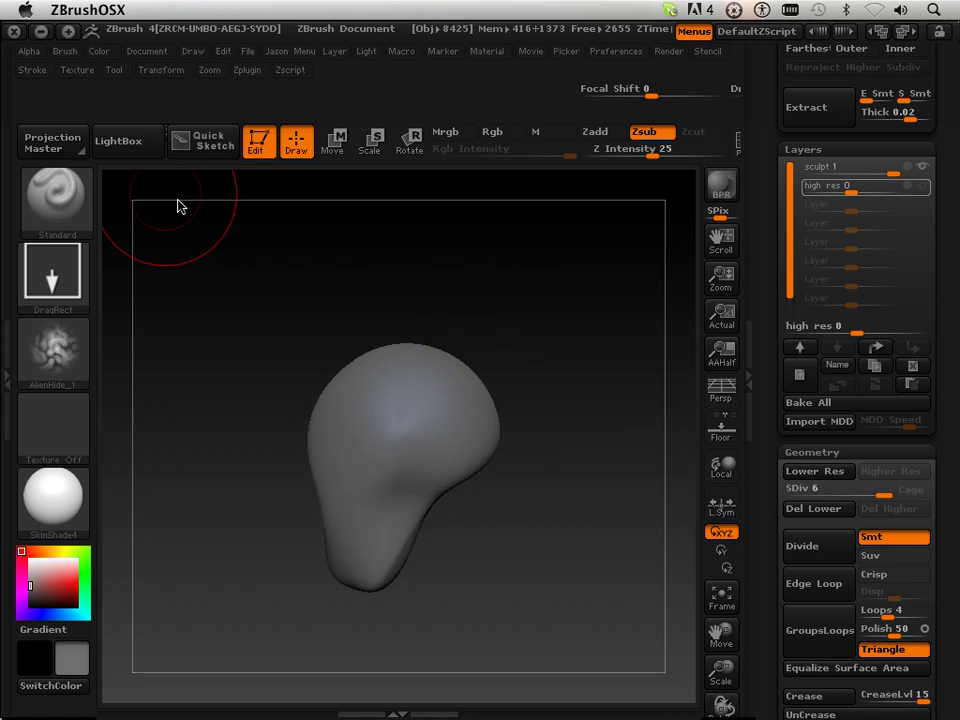
Turn on recording for the high res layer and stamp the alien hide texture onto the side of the cranium
left_click(417, 428)
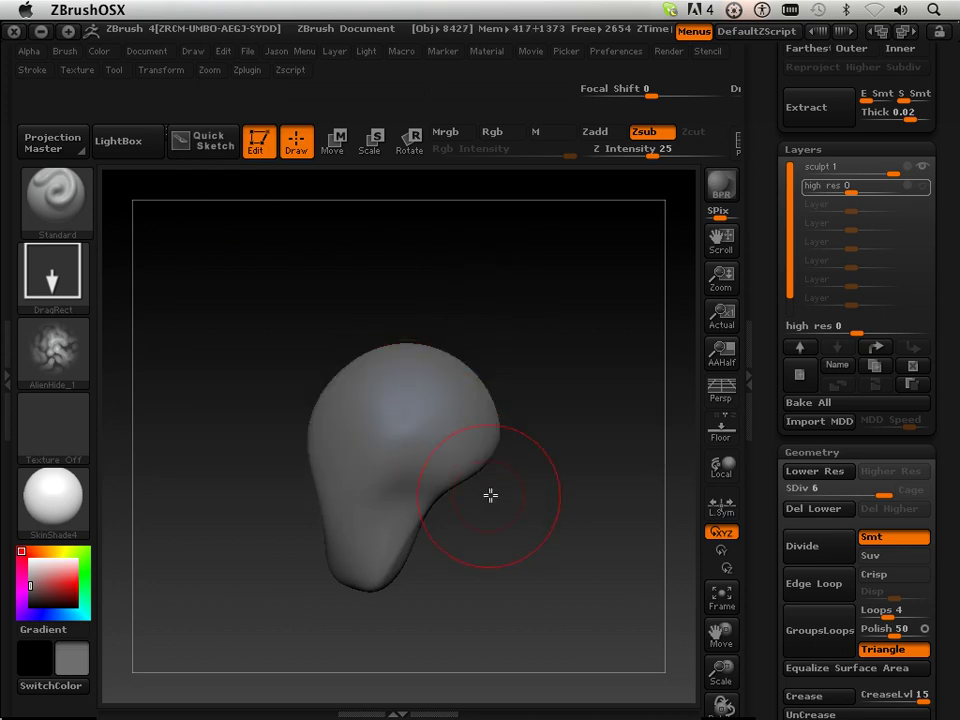
left_click(912, 187)
mouse_move(412, 417)
left_mouse_down()
mouse_move(412, 405)
mouse_move(425, 440)
left_mouse_up()
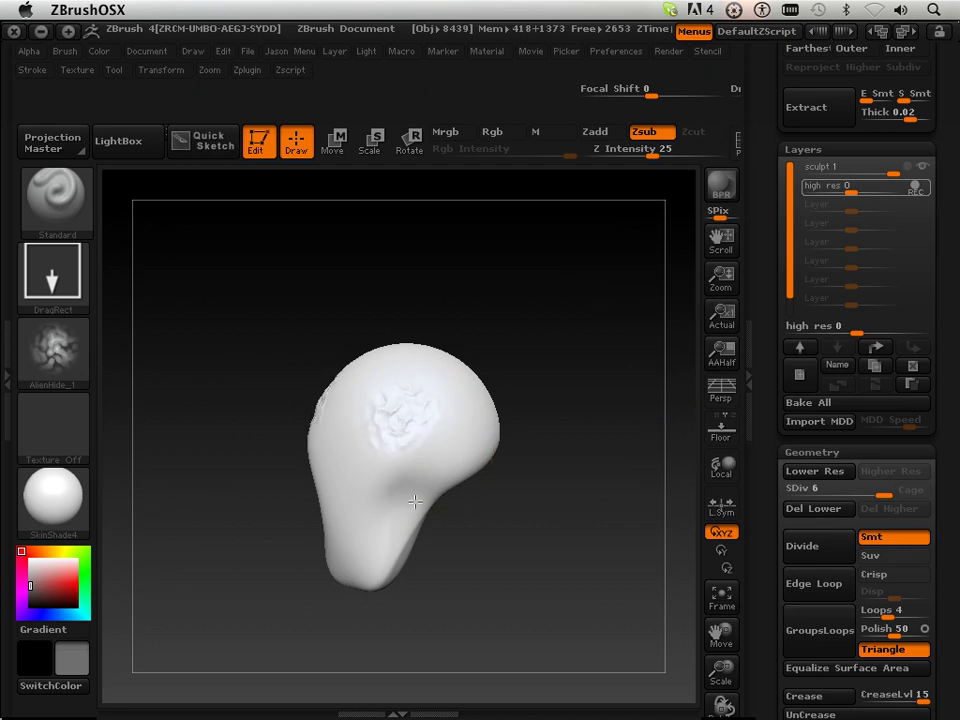
Try MatCap Red Wax on the head and settle on BasicMaterial as its material
left_click(89, 512)
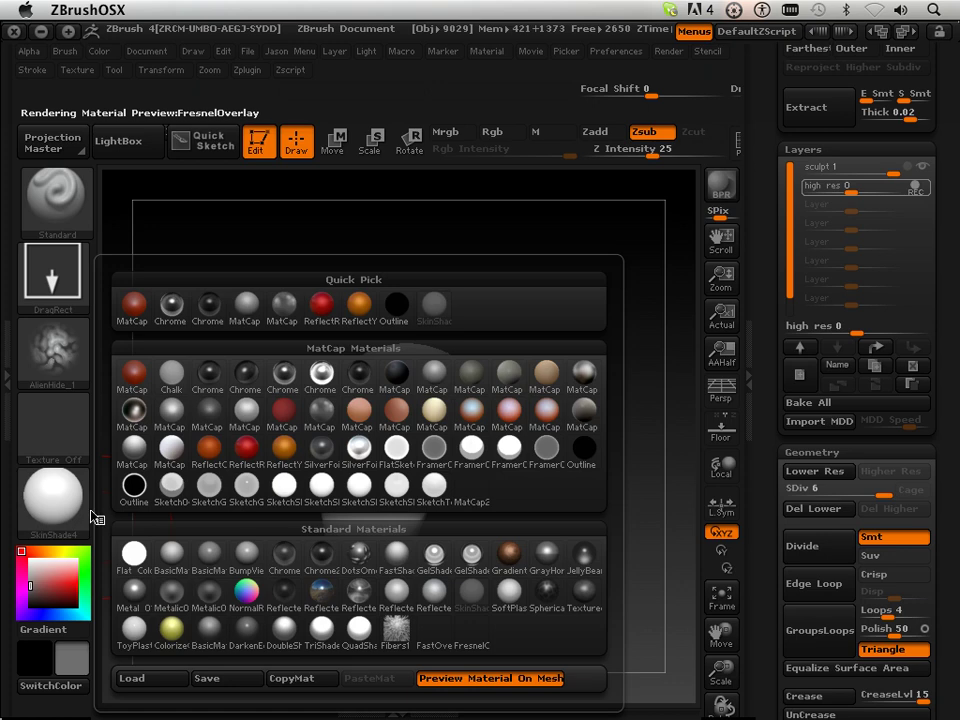
left_click(173, 563)
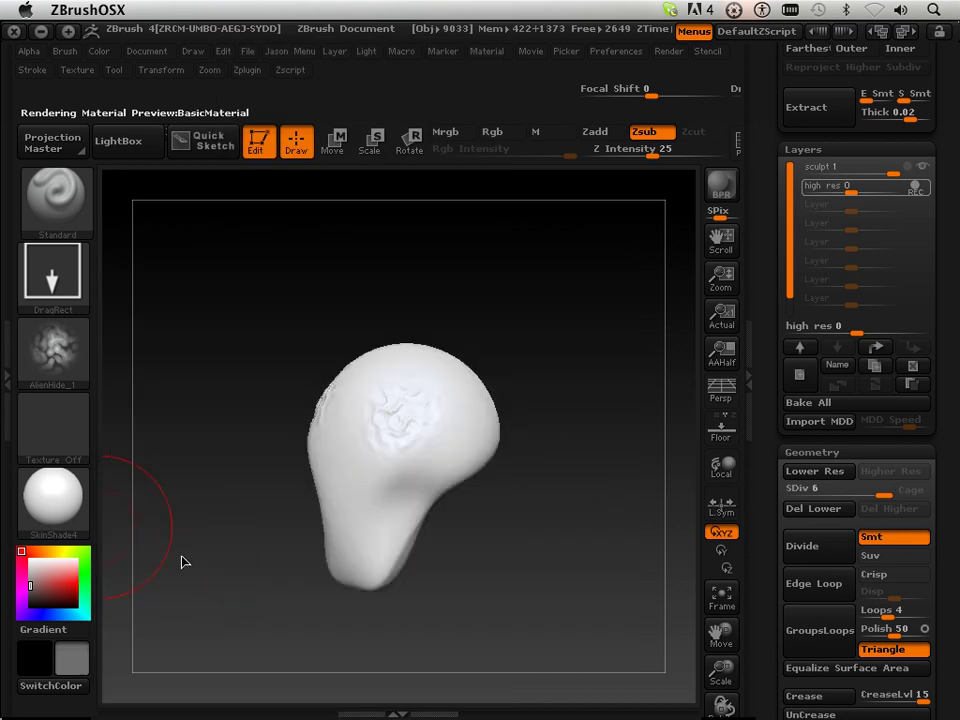
left_click(68, 503)
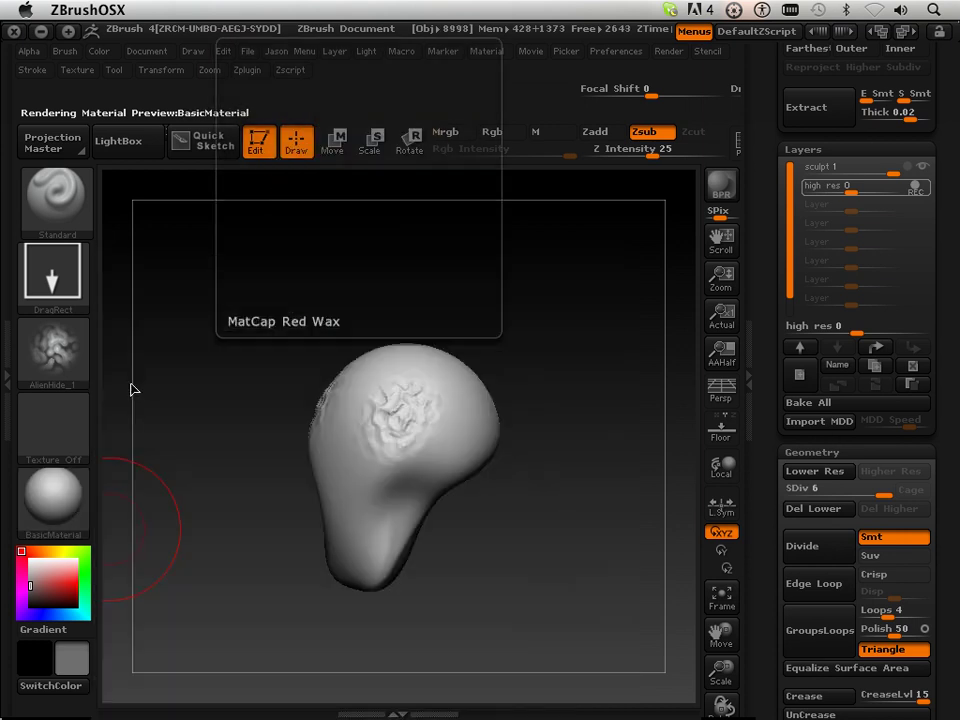
left_click(66, 506)
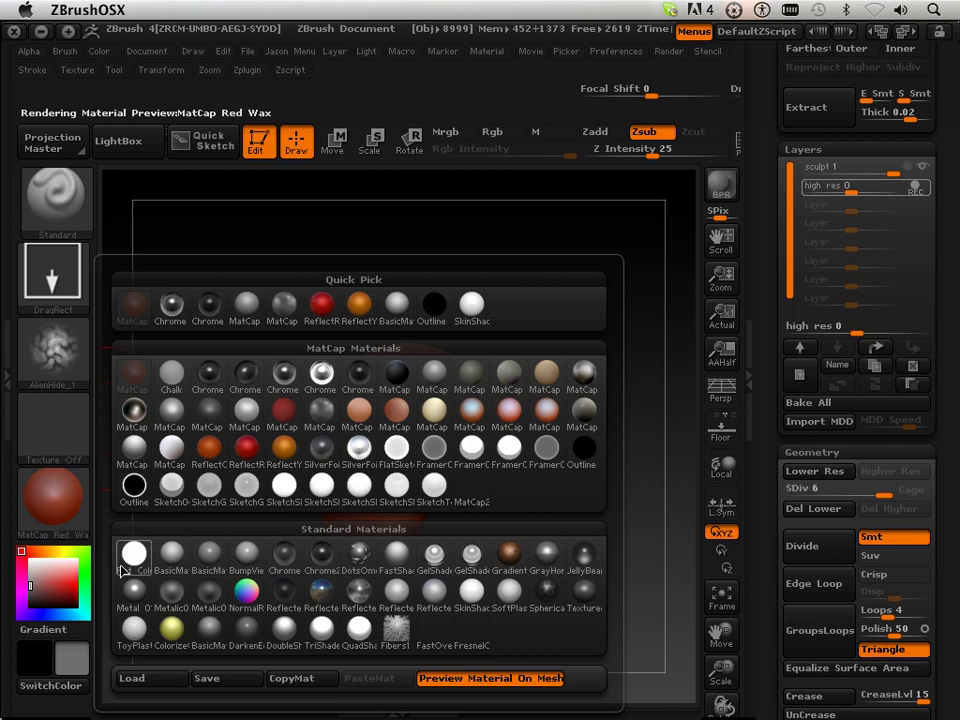
left_click(172, 556)
Stamp more alien hide texture across the cranium and forehead on the high res layer
left_click_drag(583, 392, 467, 487)
left_click_drag(357, 404, 381, 475)
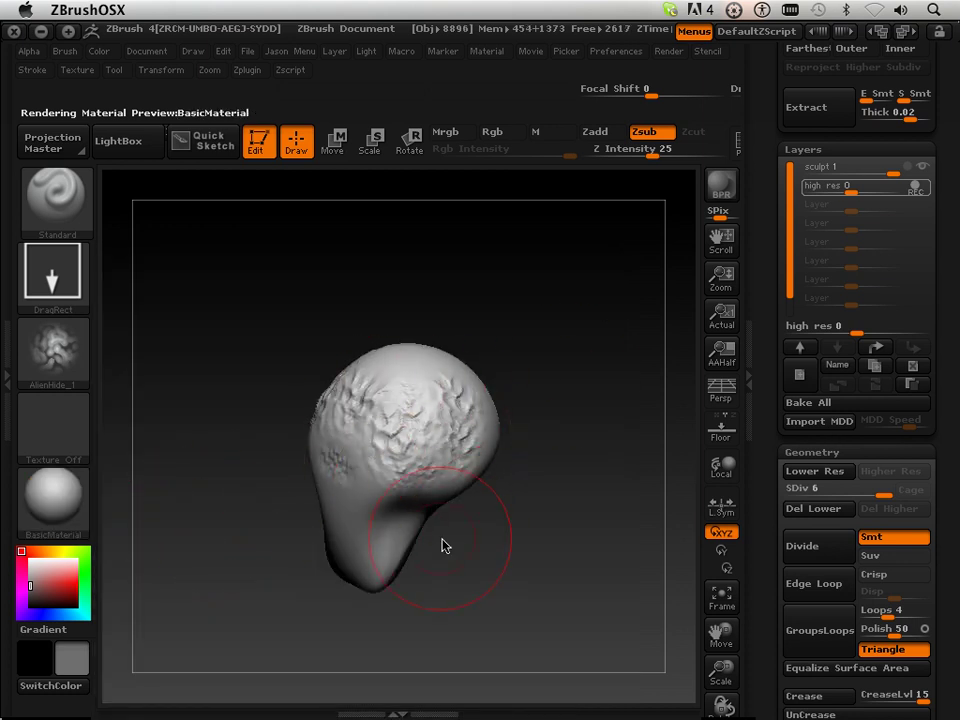
left_click_drag(444, 545, 640, 560)
Stop recording the high res layer and divide the mesh to subdivision level 7
left_click(795, 548)
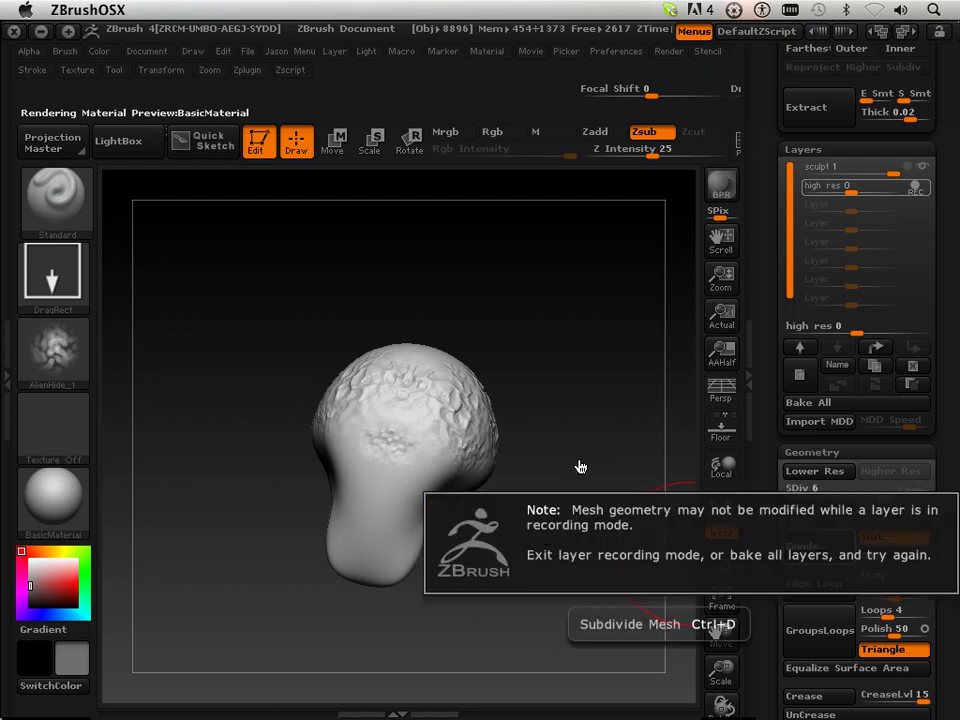
left_click(914, 186)
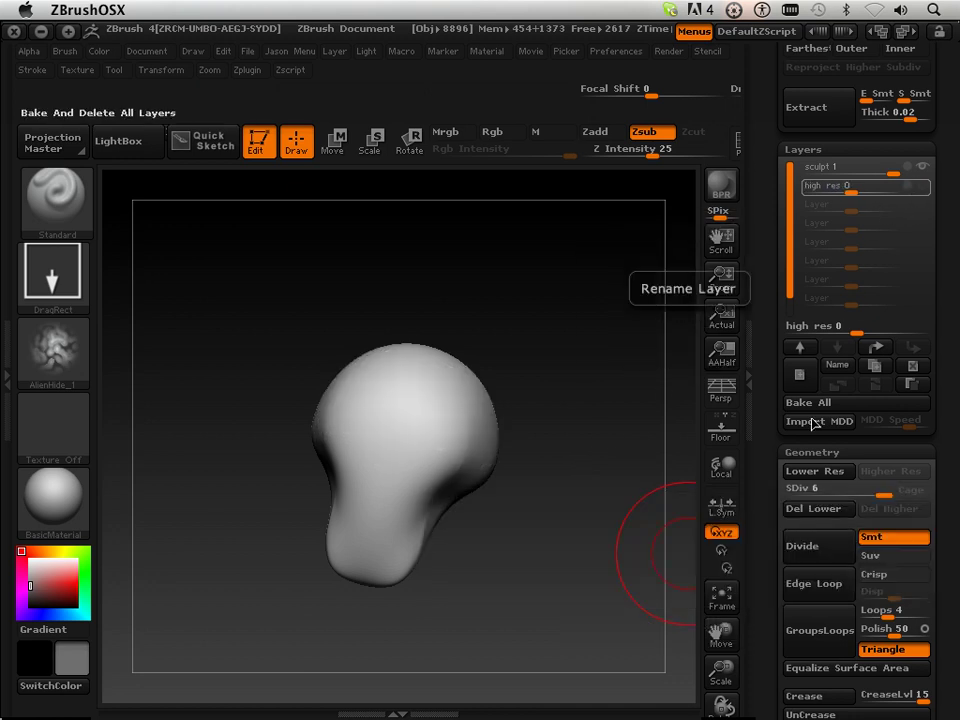
left_click(810, 549)
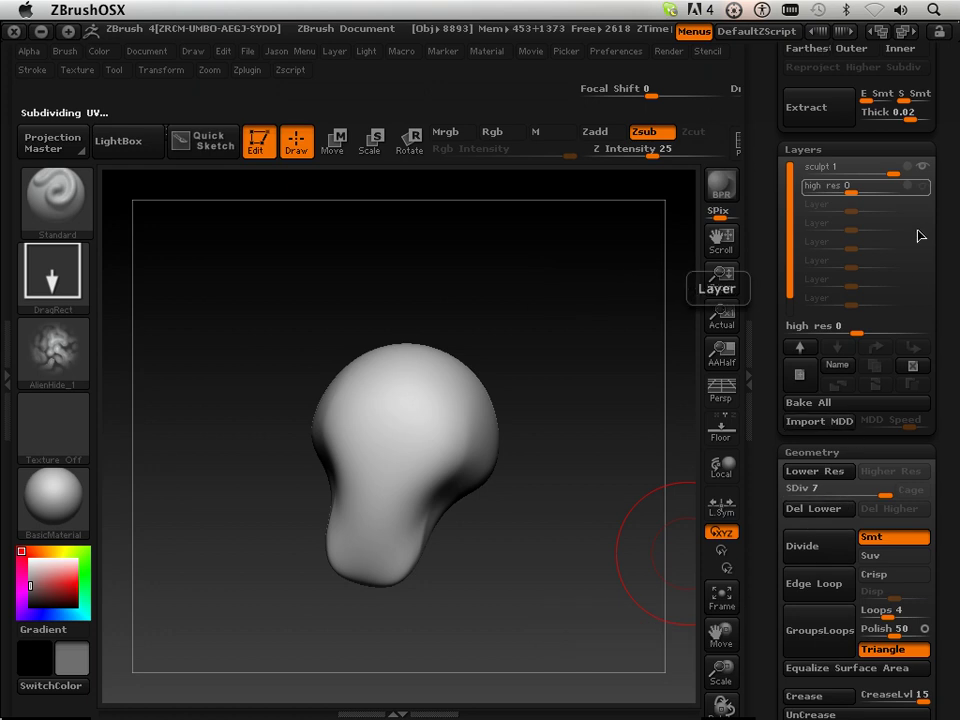
Raise the high res layer's intensity to about 0.65 and turn its recording back on
mouse_move(862, 195)
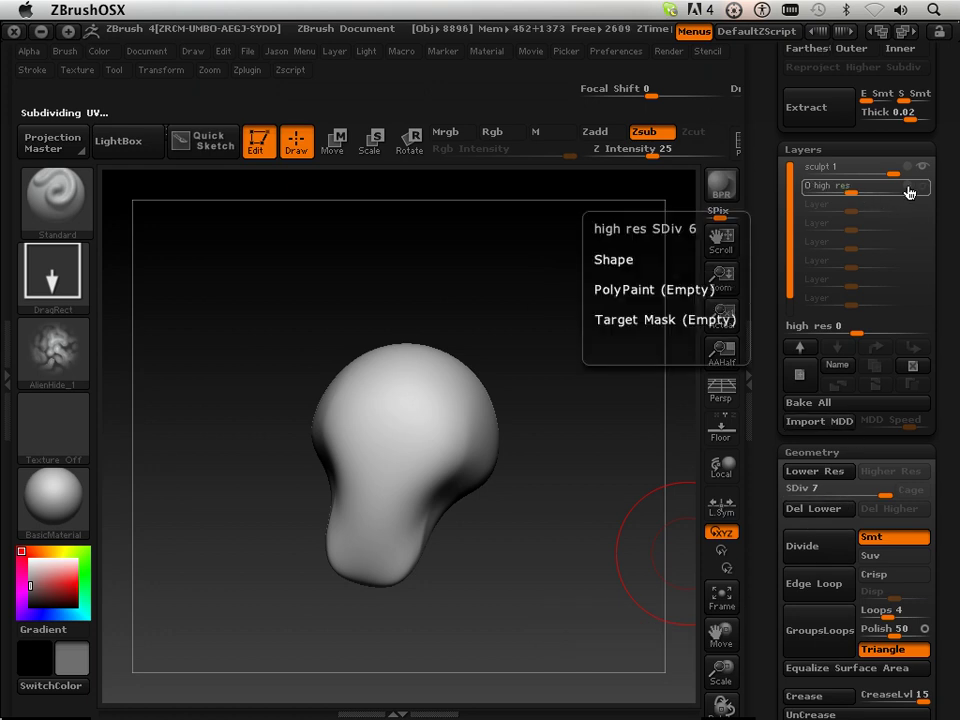
mouse_move(906, 193)
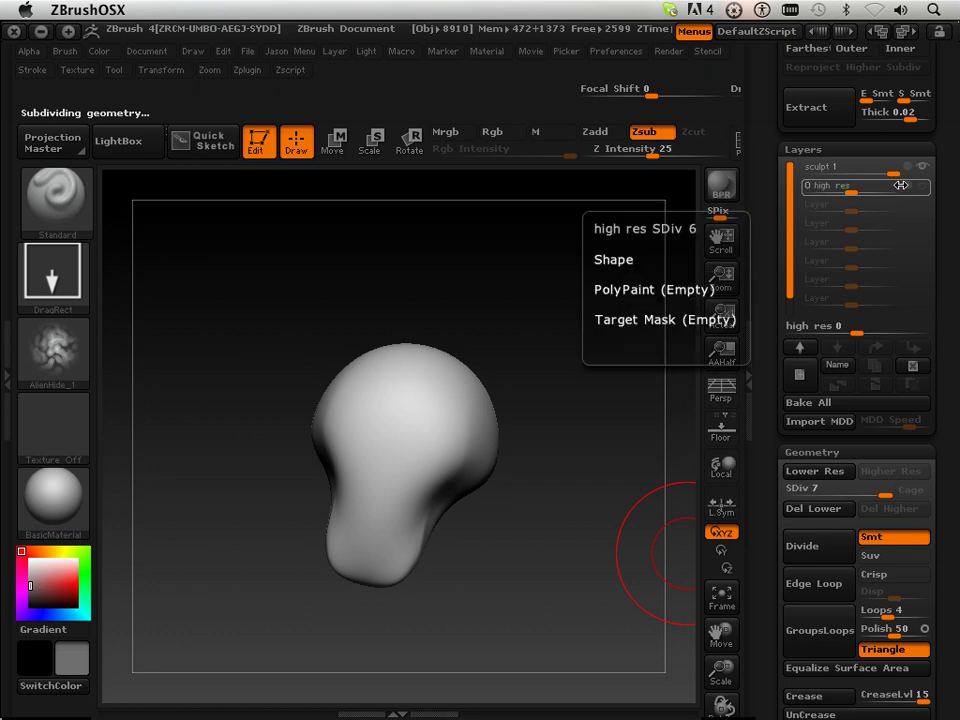
left_click_drag(872, 187, 894, 188)
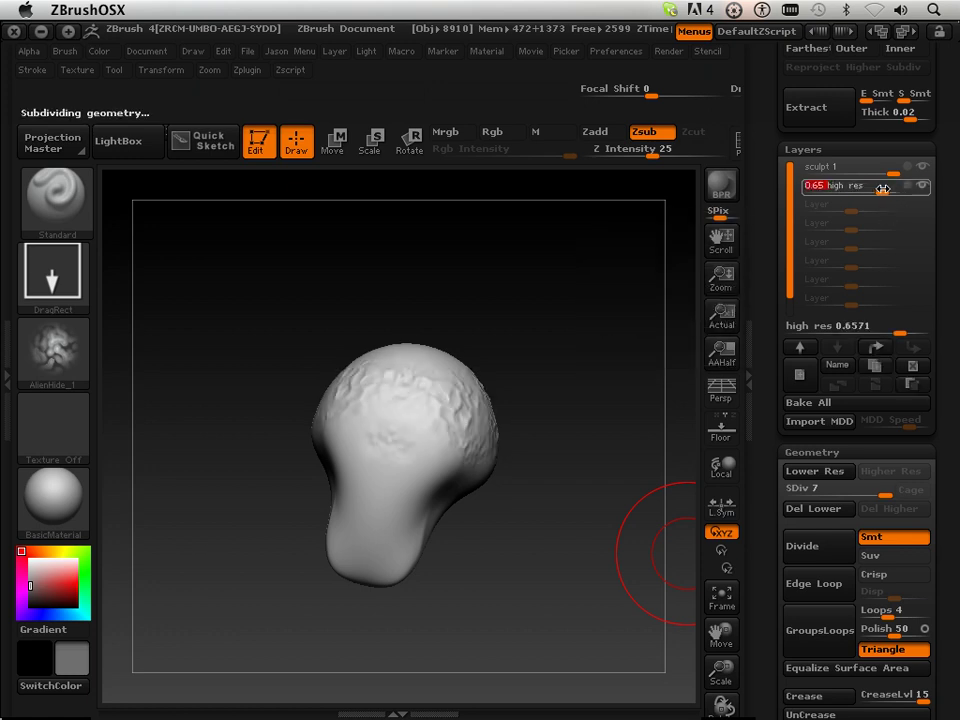
left_click(908, 191)
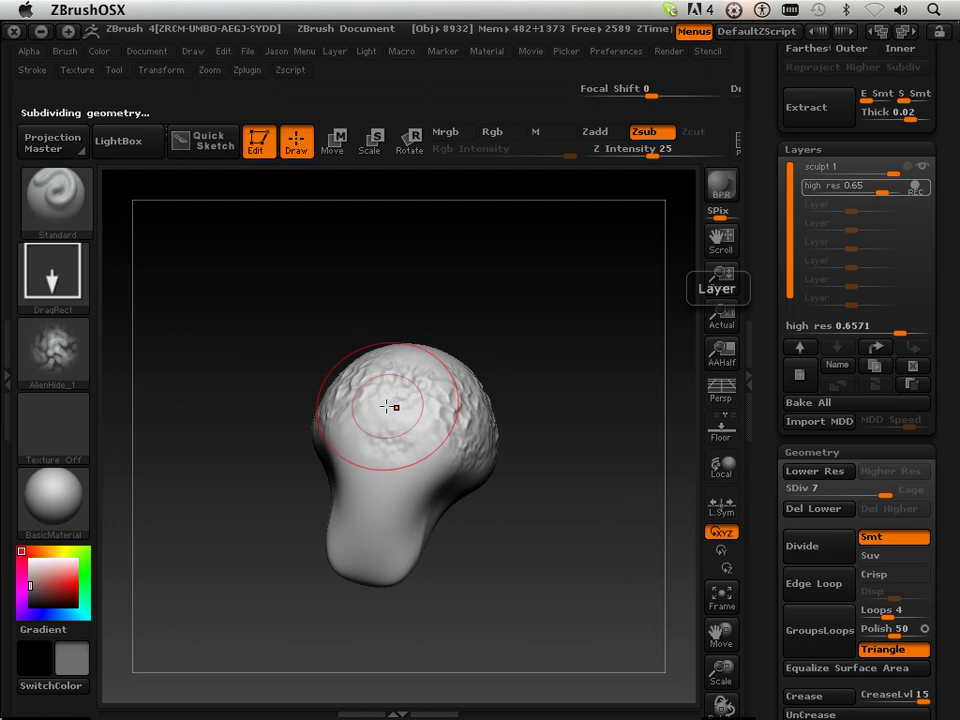
Stamp finer alien hide detail over the forehead and brow at subdivision level 7
left_click_drag(531, 444, 437, 452)
mouse_move(468, 390)
left_mouse_down()
mouse_move(491, 426)
mouse_move(510, 516)
mouse_move(538, 538)
mouse_move(429, 497)
left_mouse_up()
left_click_drag(405, 413, 464, 445)
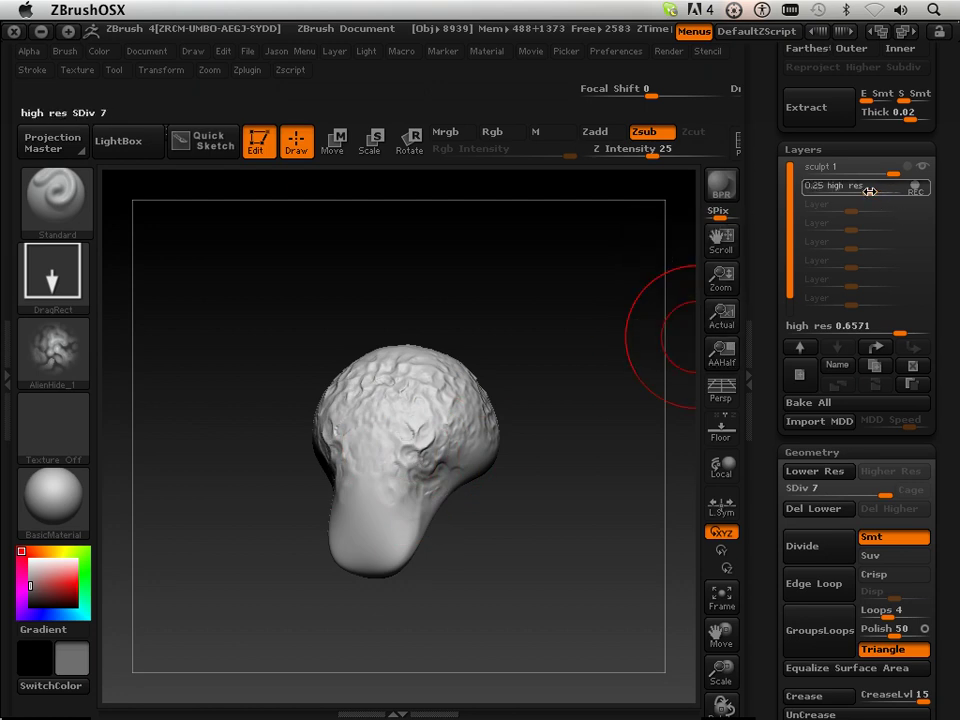
Stop recording the high res layer, set its intensity to about 0.45 and check the textured head from other angles
mouse_move(882, 190)
left_mouse_down()
mouse_move(840, 190)
mouse_move(878, 190)
left_mouse_up()
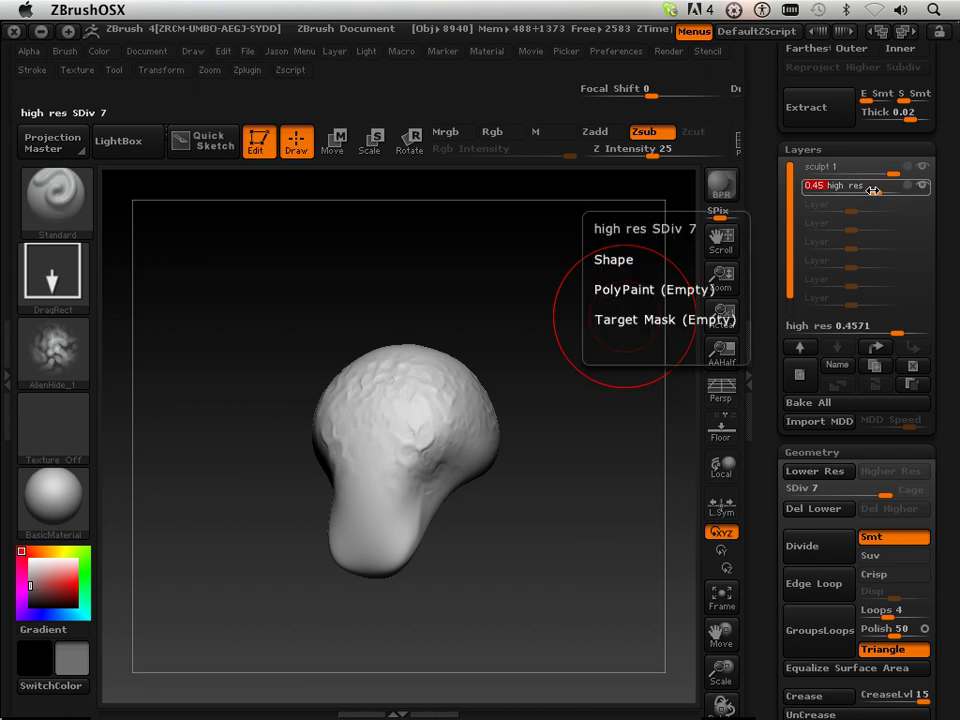
mouse_move(494, 294)
left_mouse_down()
mouse_move(529, 344)
mouse_move(594, 403)
mouse_move(540, 463)
mouse_move(585, 456)
mouse_move(634, 423)
mouse_move(594, 446)
mouse_move(626, 437)
mouse_move(608, 566)
mouse_move(542, 508)
mouse_move(551, 544)
mouse_move(564, 484)
mouse_move(548, 315)
mouse_move(538, 418)
mouse_move(550, 414)
left_mouse_up()
left_click_drag(719, 672, 717, 700)
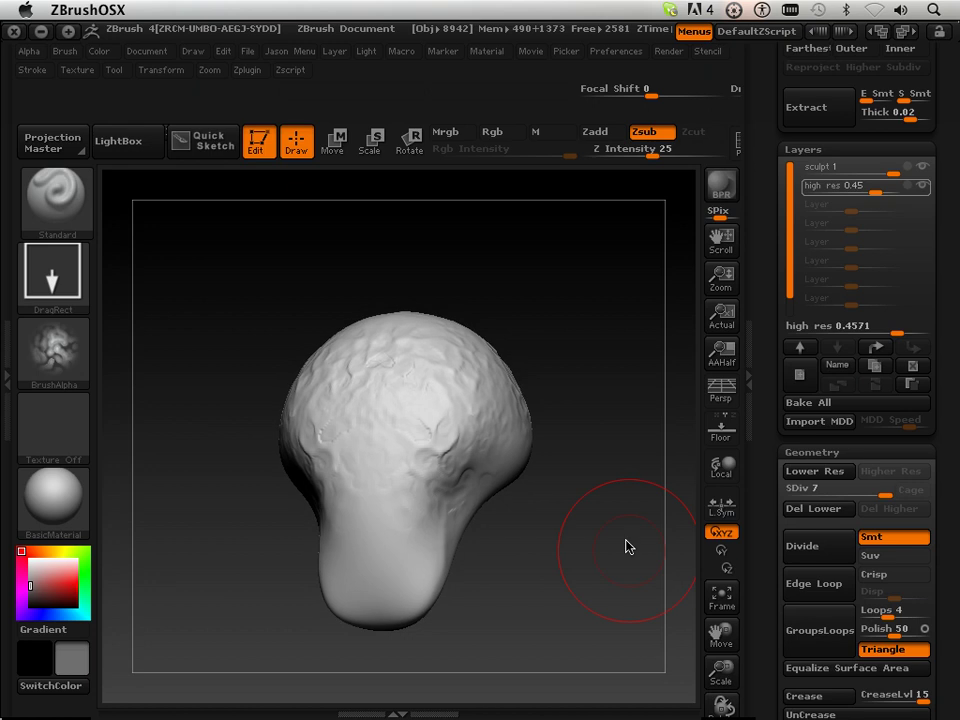
mouse_move(625, 541)
left_mouse_down()
mouse_move(570, 549)
mouse_move(547, 541)
mouse_move(555, 565)
mouse_move(539, 484)
left_mouse_up()
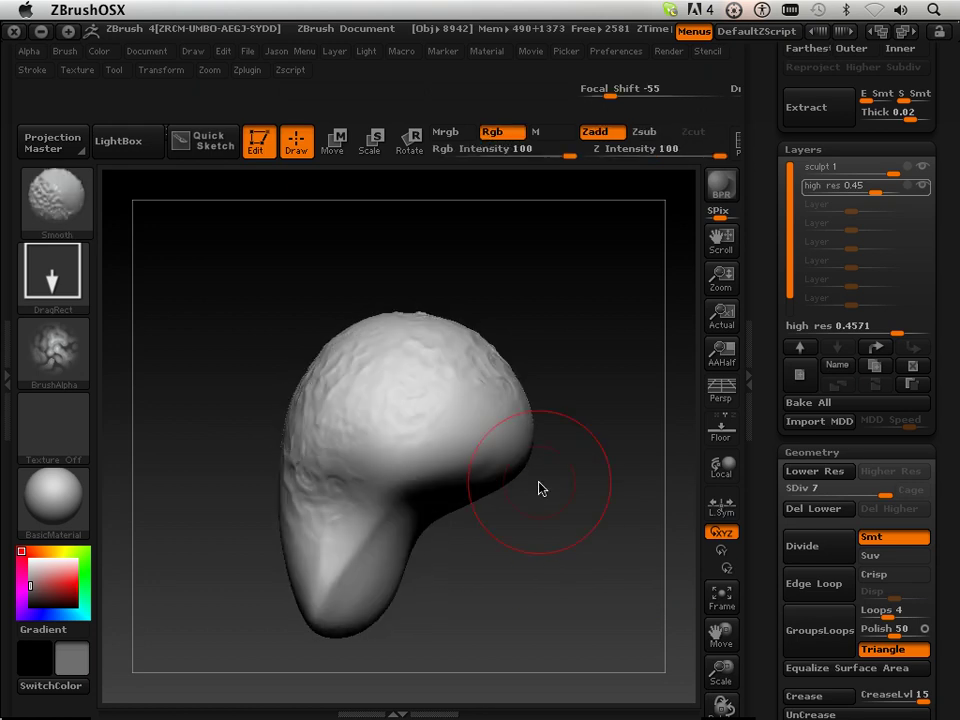